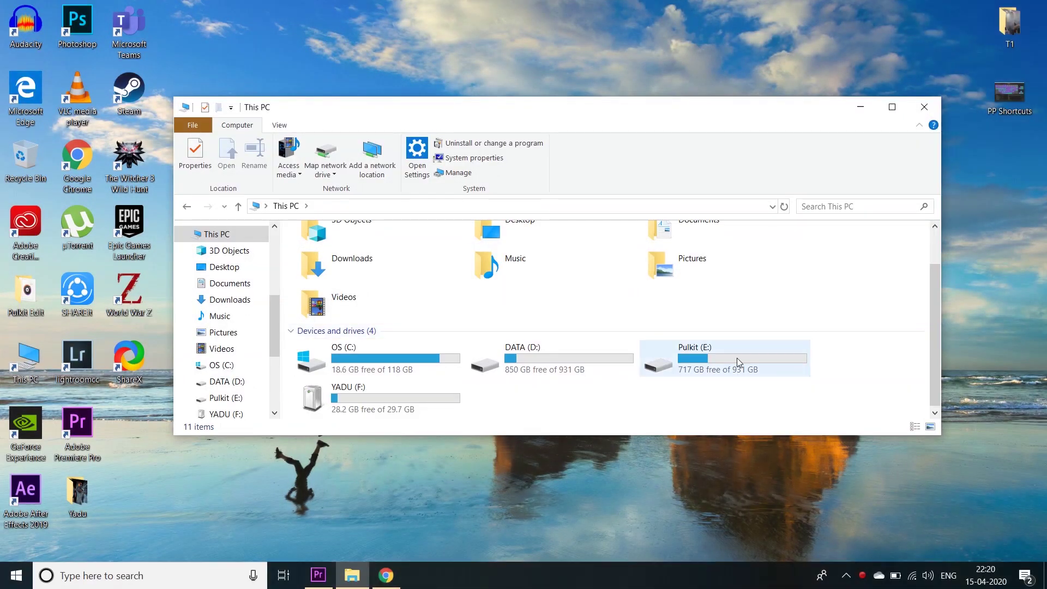
Browse drive E:, opening the Aura, Backup and Jodhpur19 travel folders in turn
double_click(737, 359)
click(525, 257)
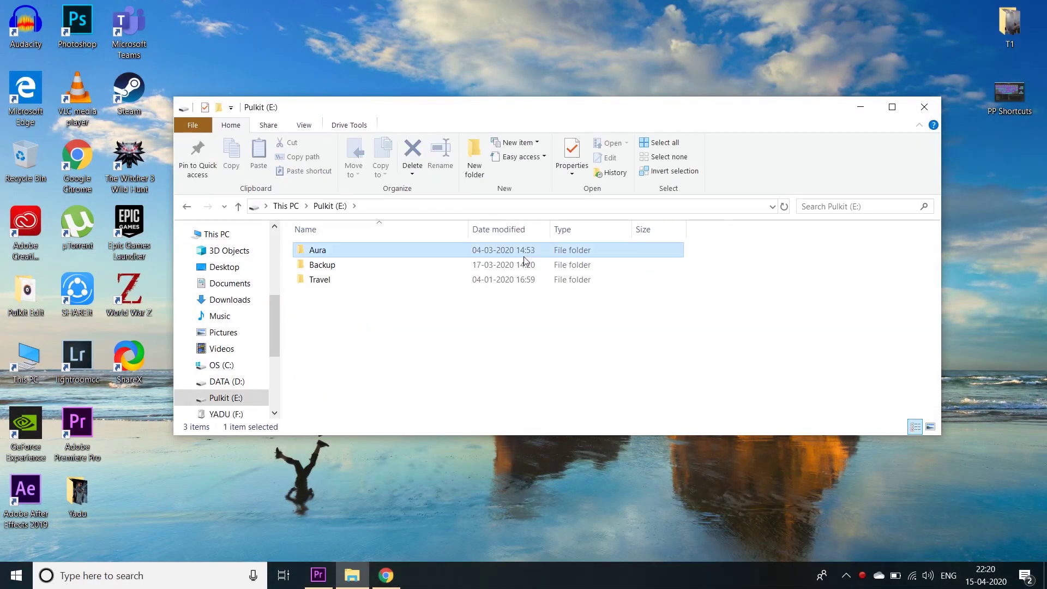
double_click(524, 250)
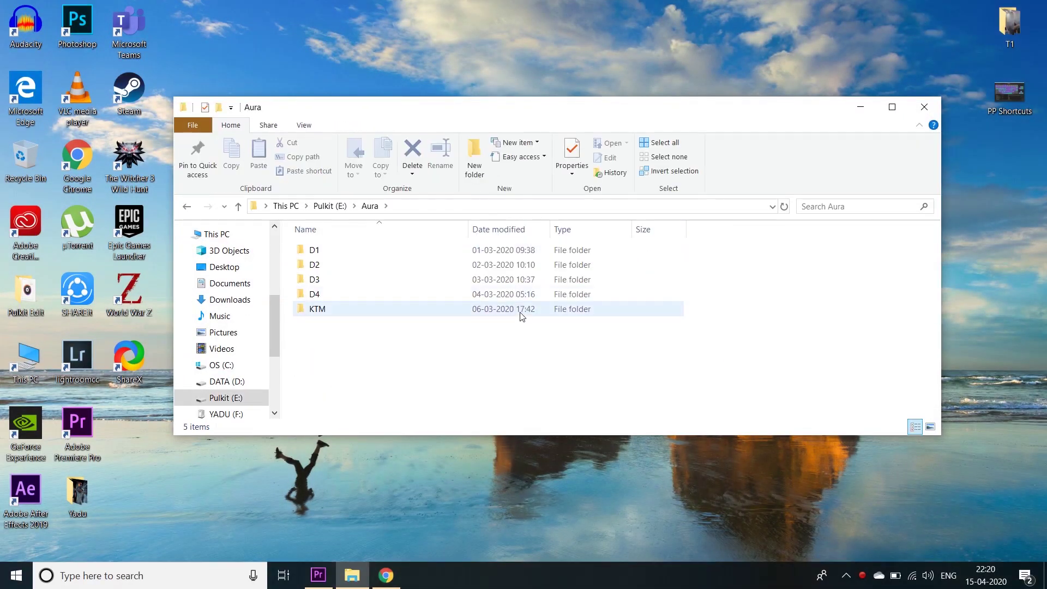
click(330, 206)
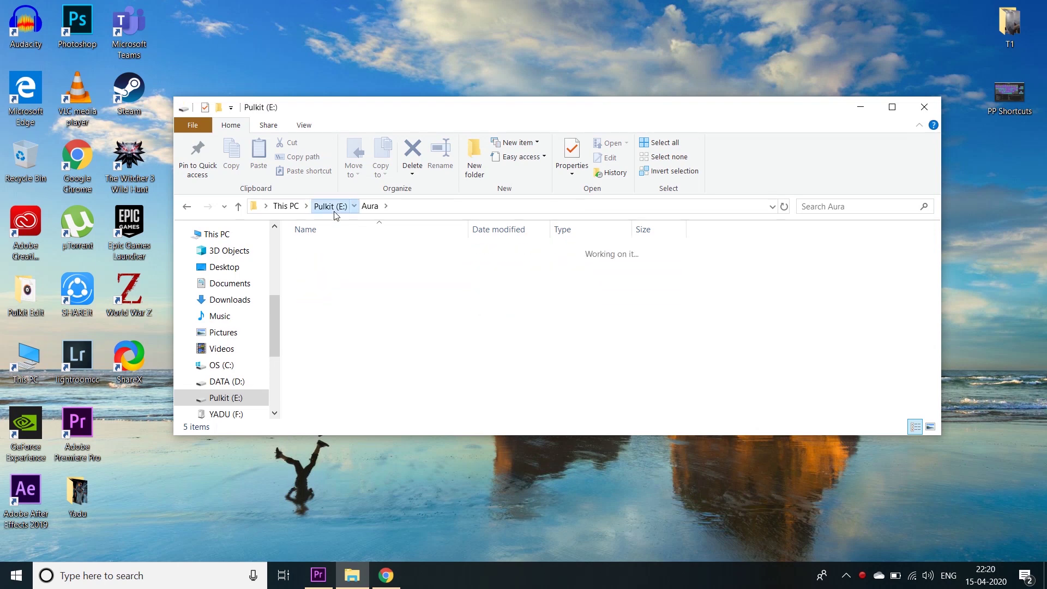
double_click(343, 265)
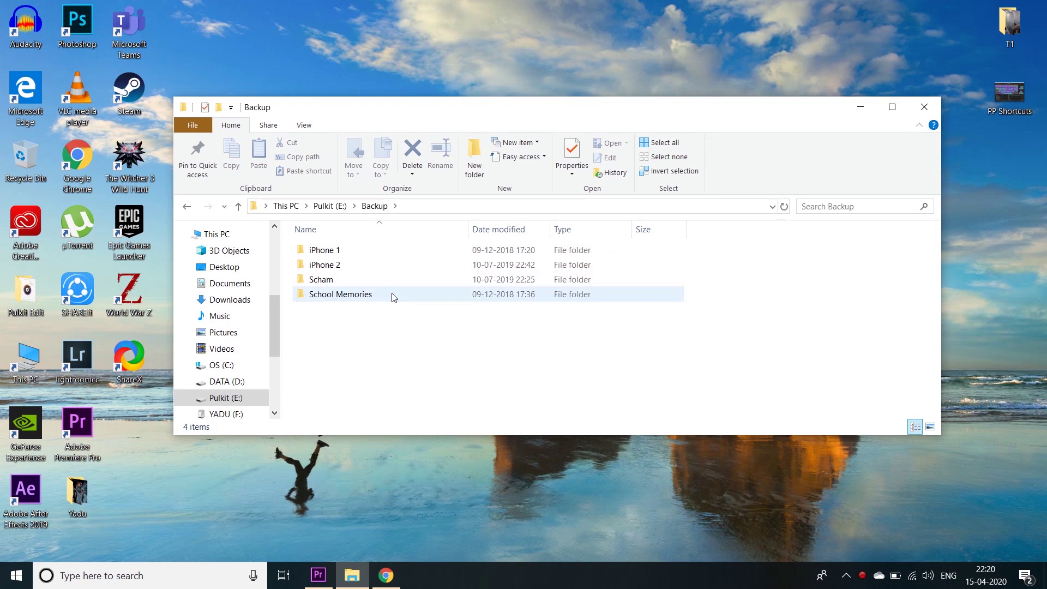
mouse_move(394, 296)
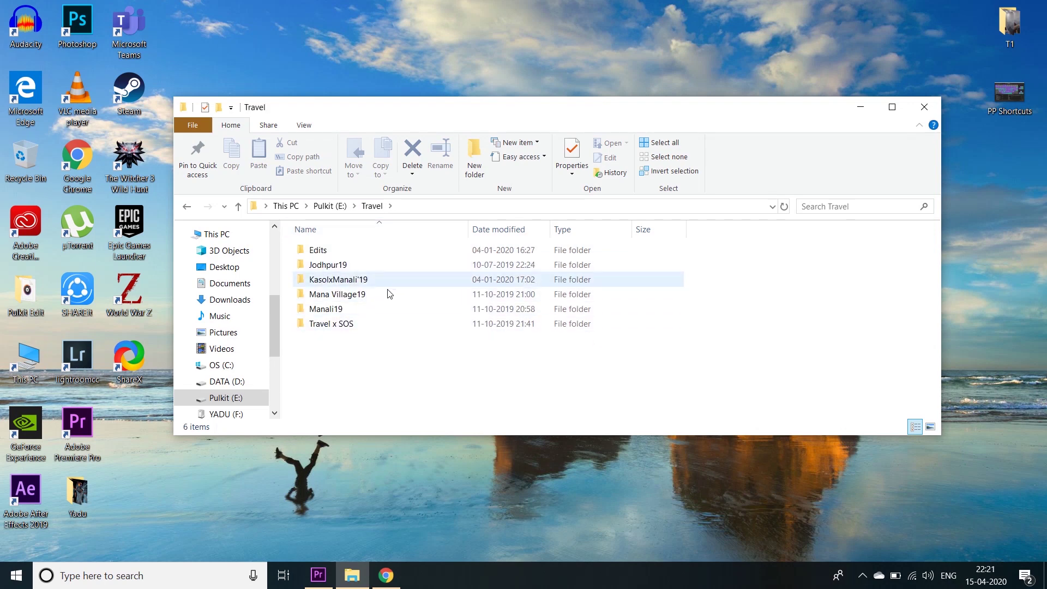
double_click(372, 265)
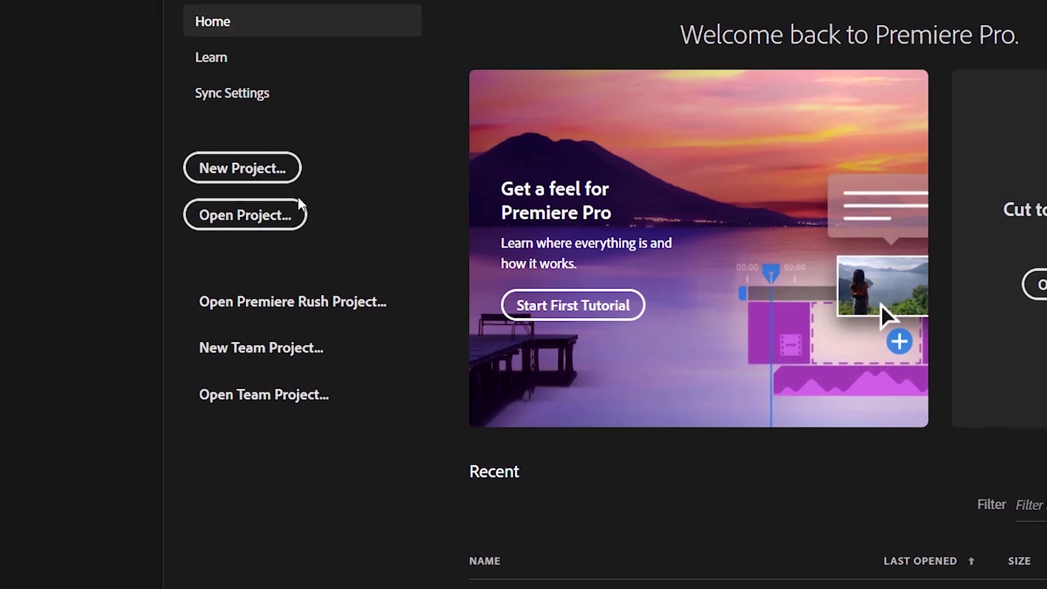
Create a new project named 'Basics', overwriting the existing Basics project
click(273, 168)
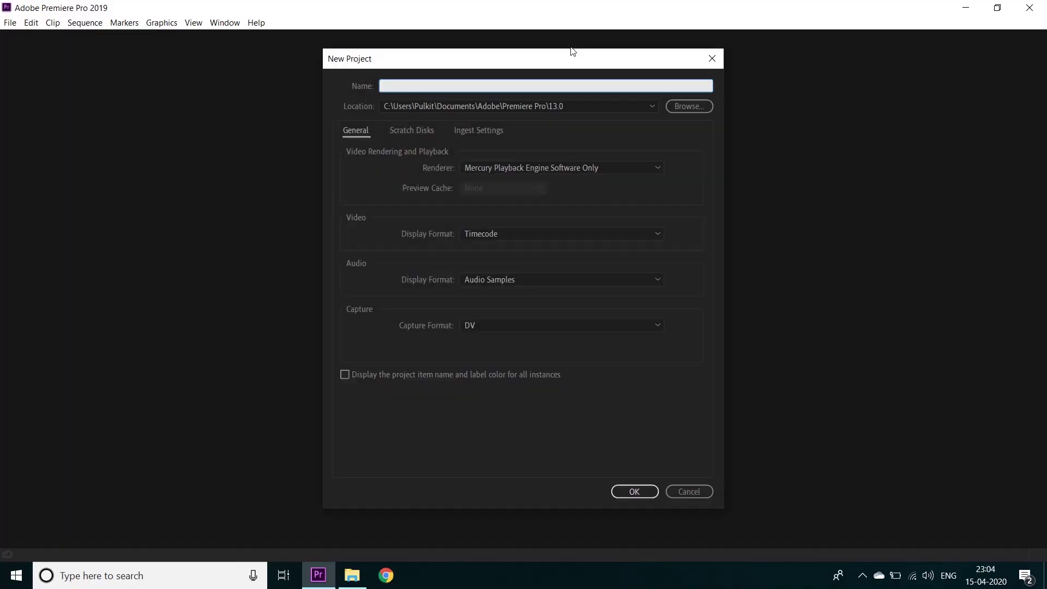
text(Basics)
key(Return)
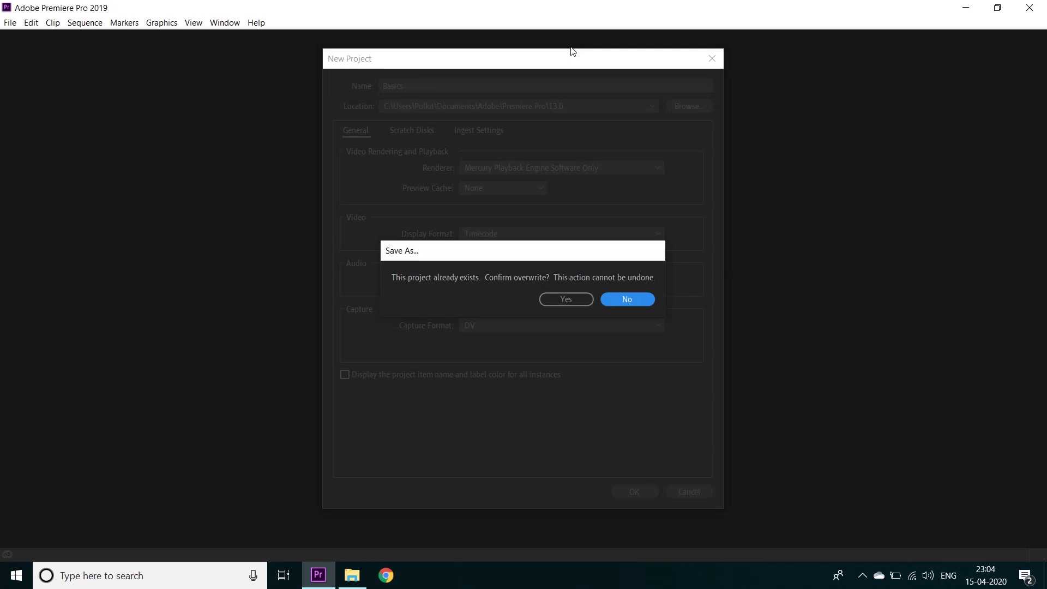
key(Left)
key(Return)
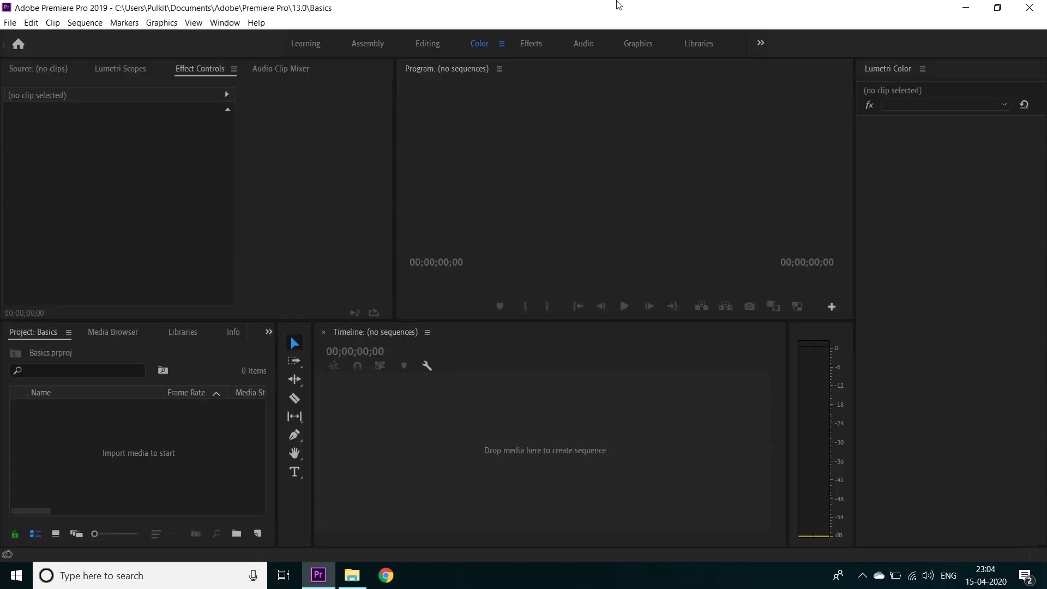
Activate each workspace panel: Effect Controls, Program, Timeline, Project, Lumetri Color and Source
click(164, 216)
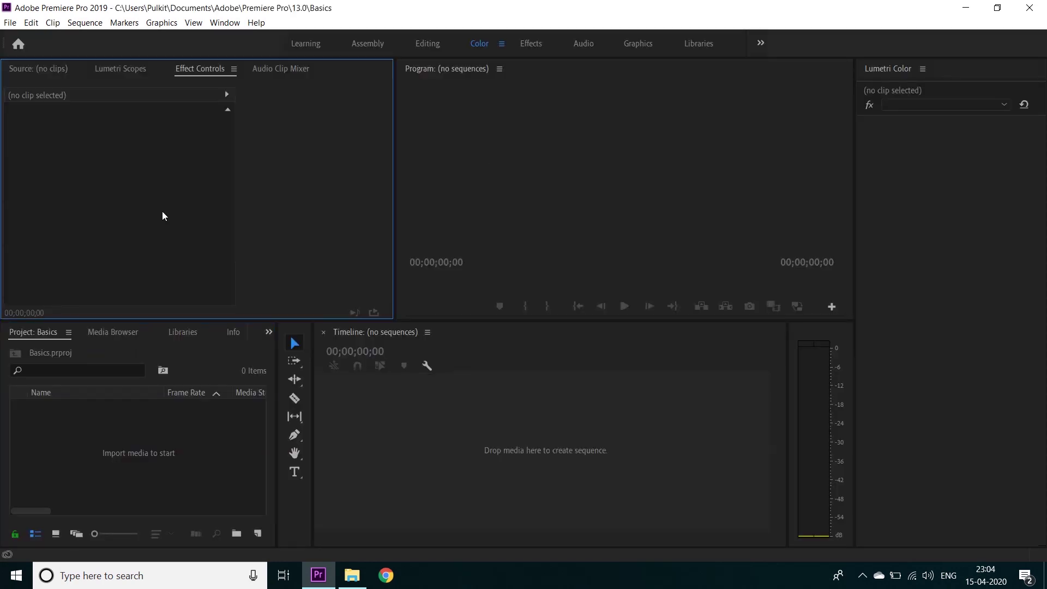
click(535, 157)
click(545, 460)
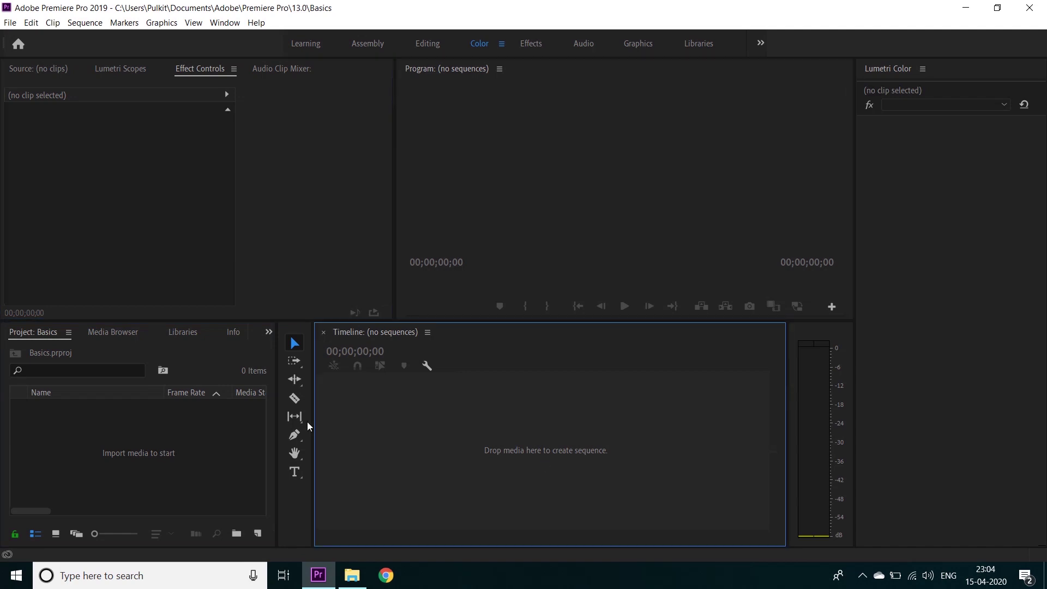
click(175, 429)
click(895, 194)
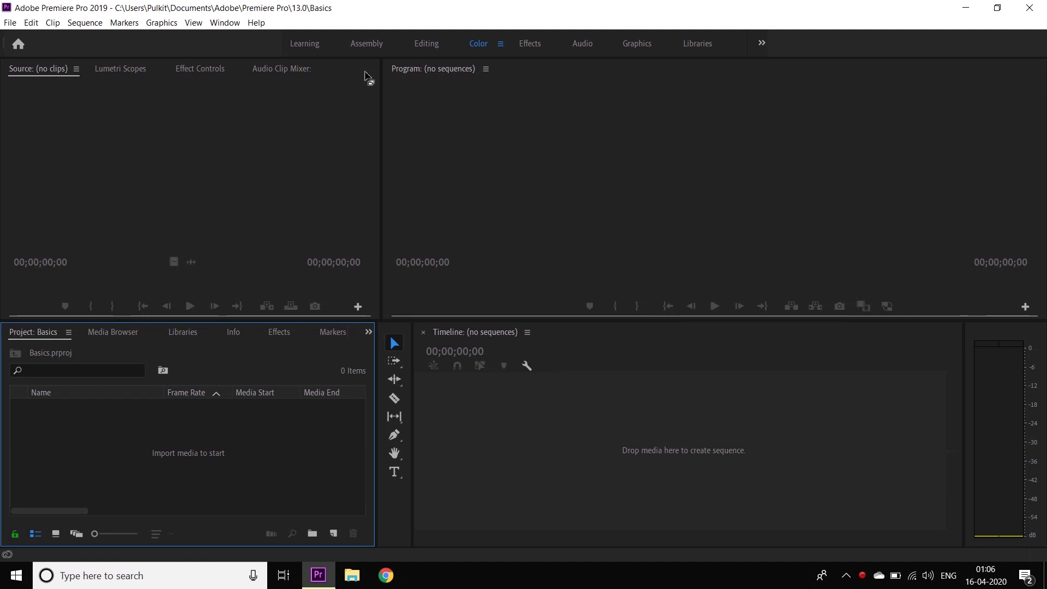
click(321, 120)
click(503, 143)
click(509, 447)
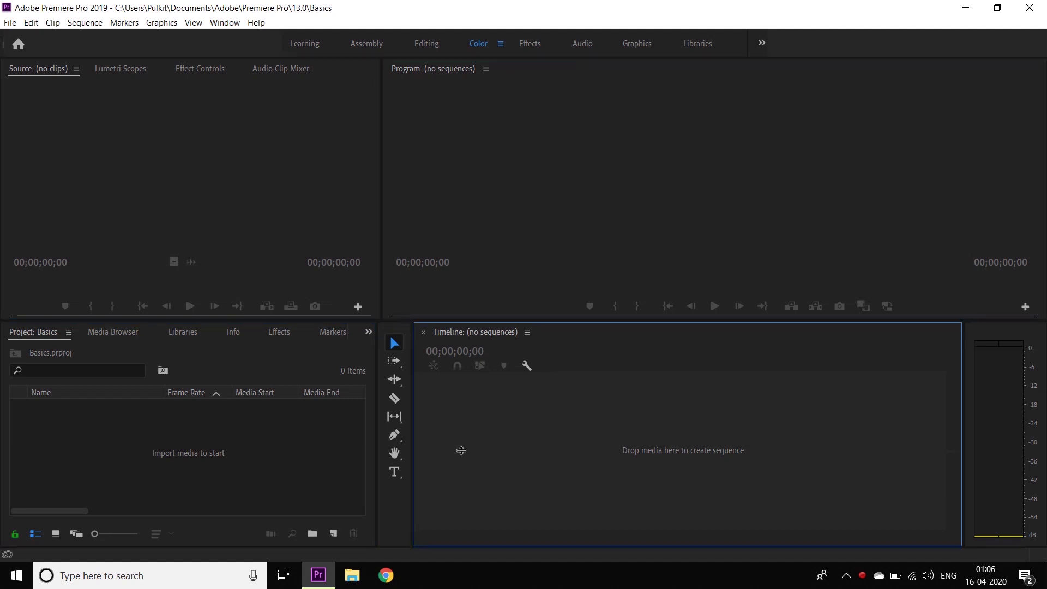
click(297, 464)
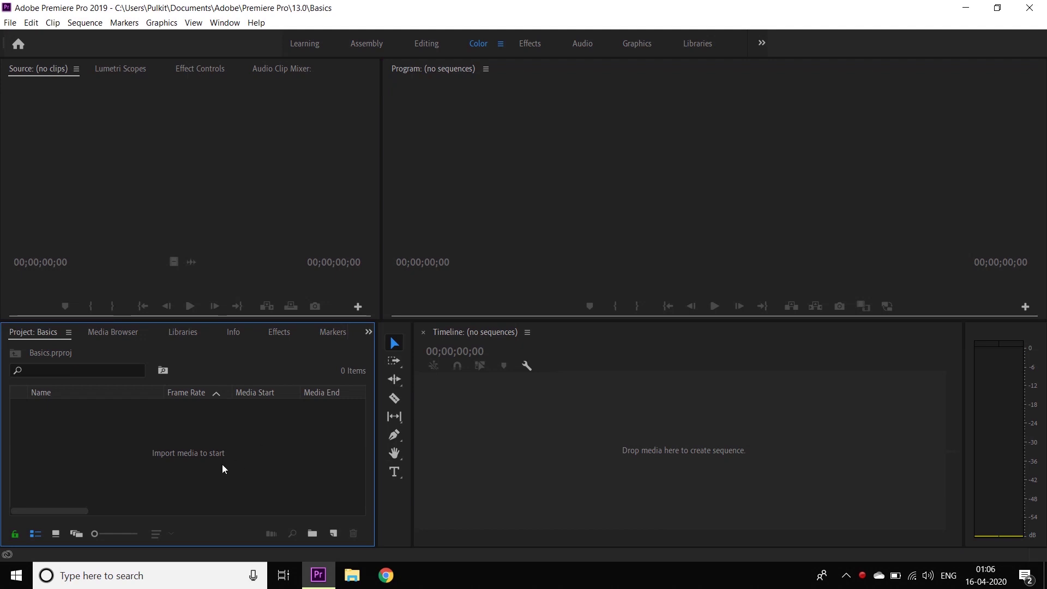
Cycle focus among the Source, Project, Timeline and Program panels, then minimize Premiere Pro
click(258, 110)
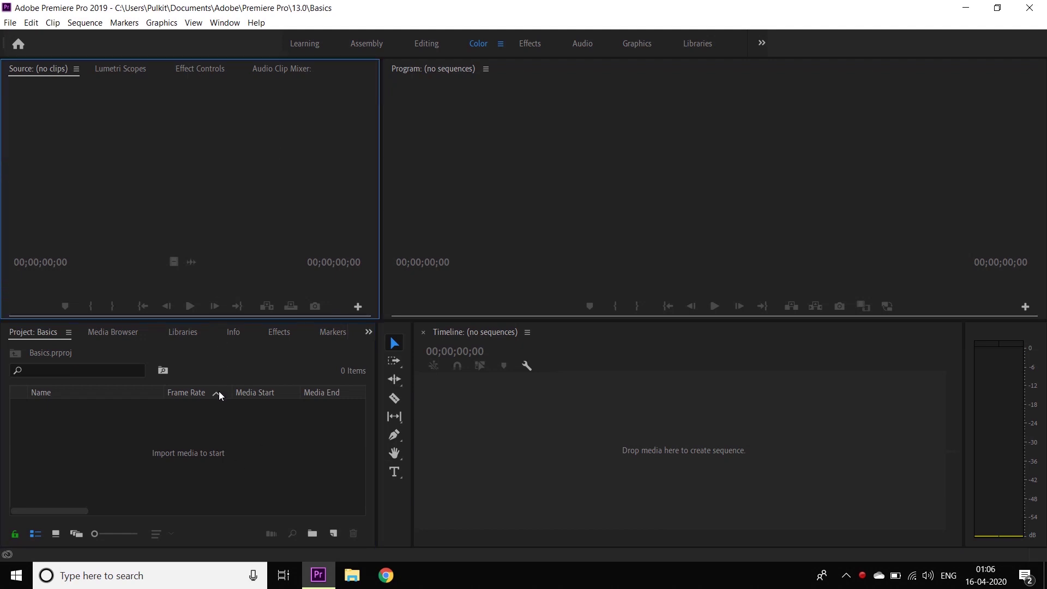
click(219, 416)
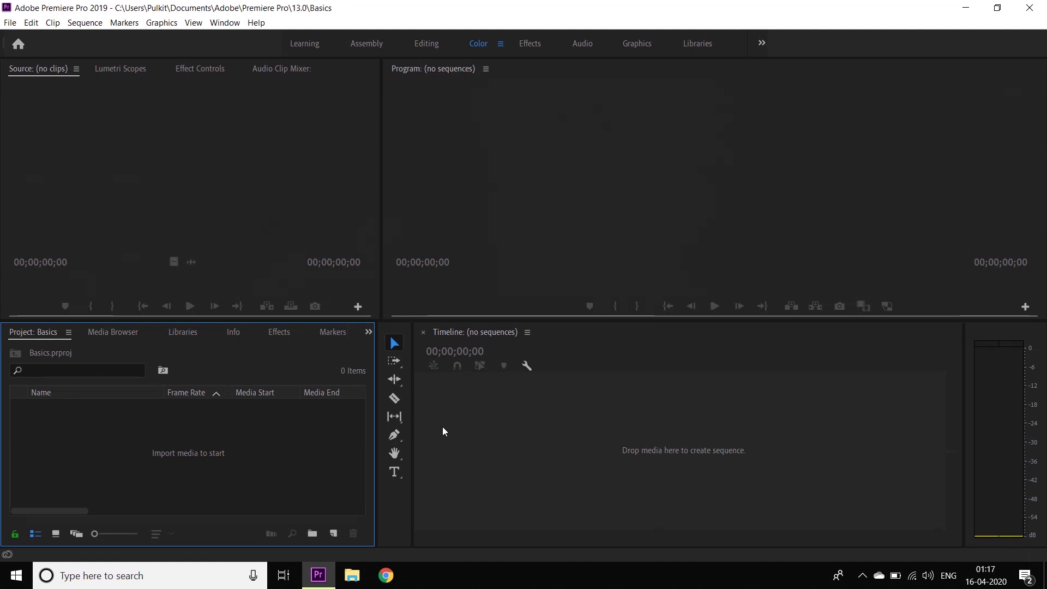
click(454, 428)
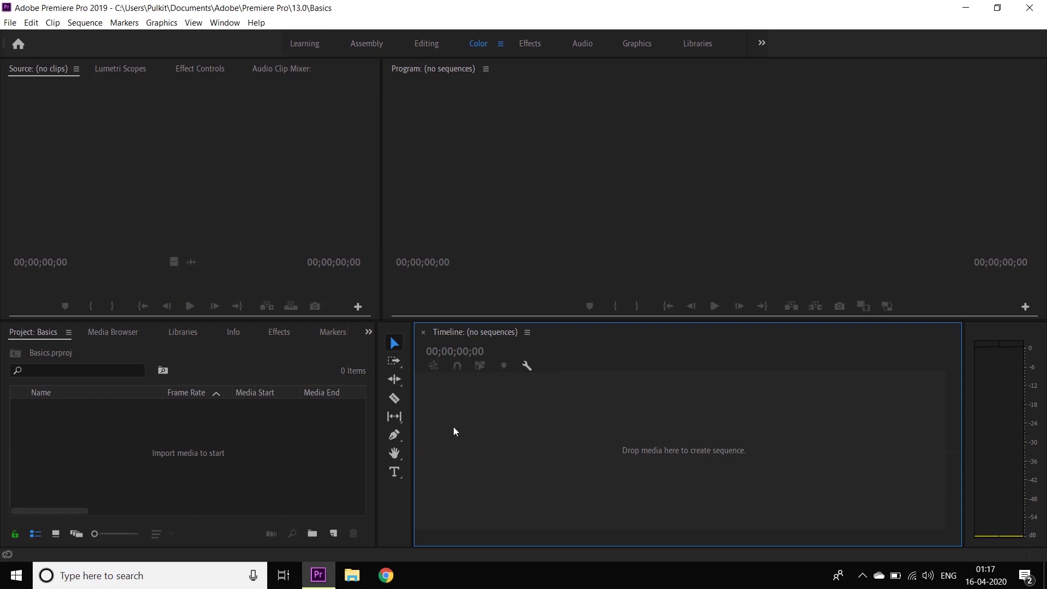
click(223, 448)
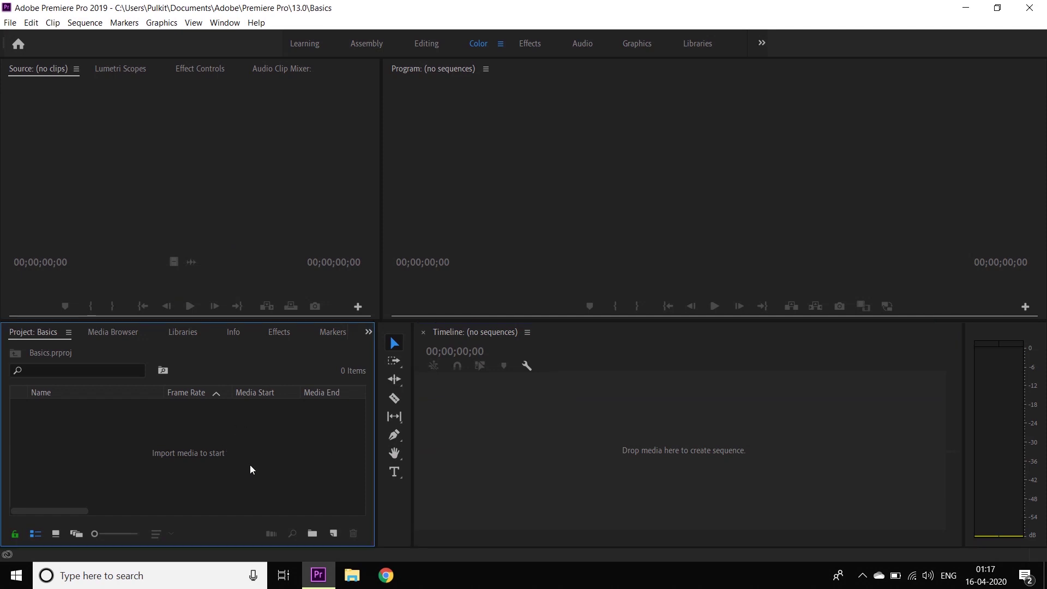
click(536, 432)
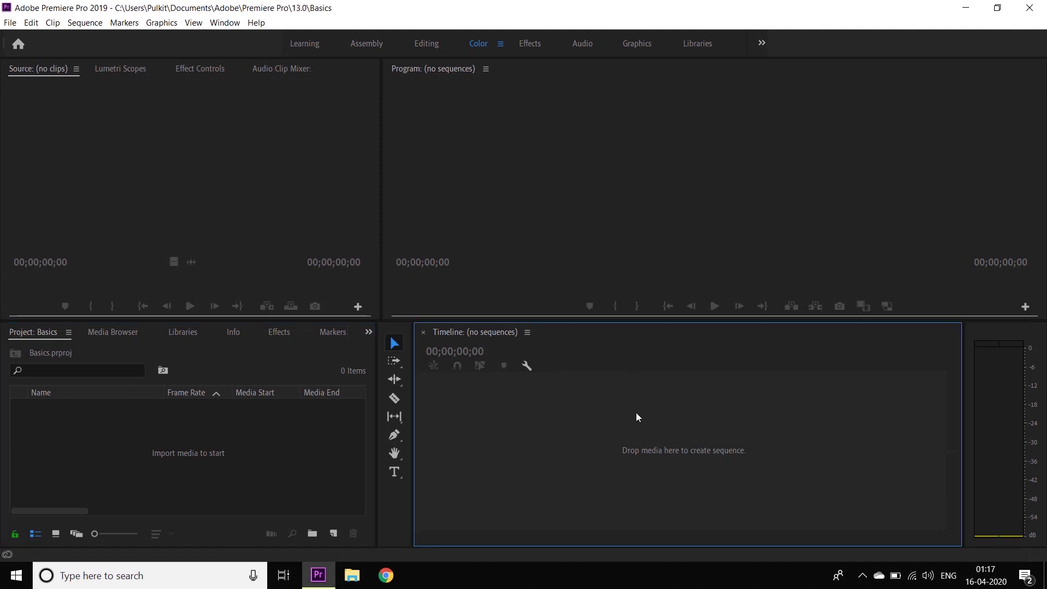
click(636, 210)
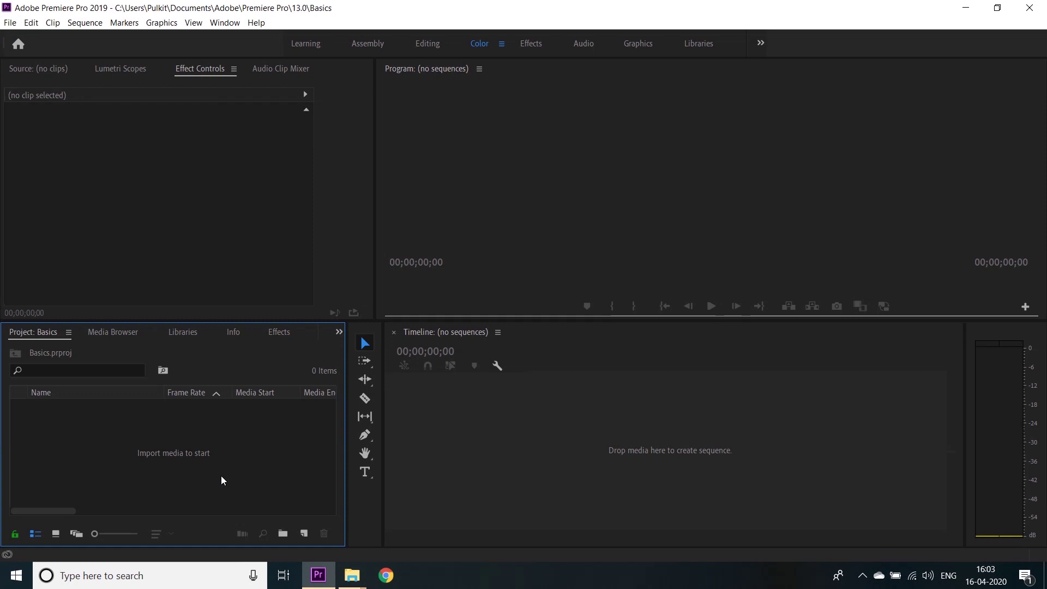
click(10, 23)
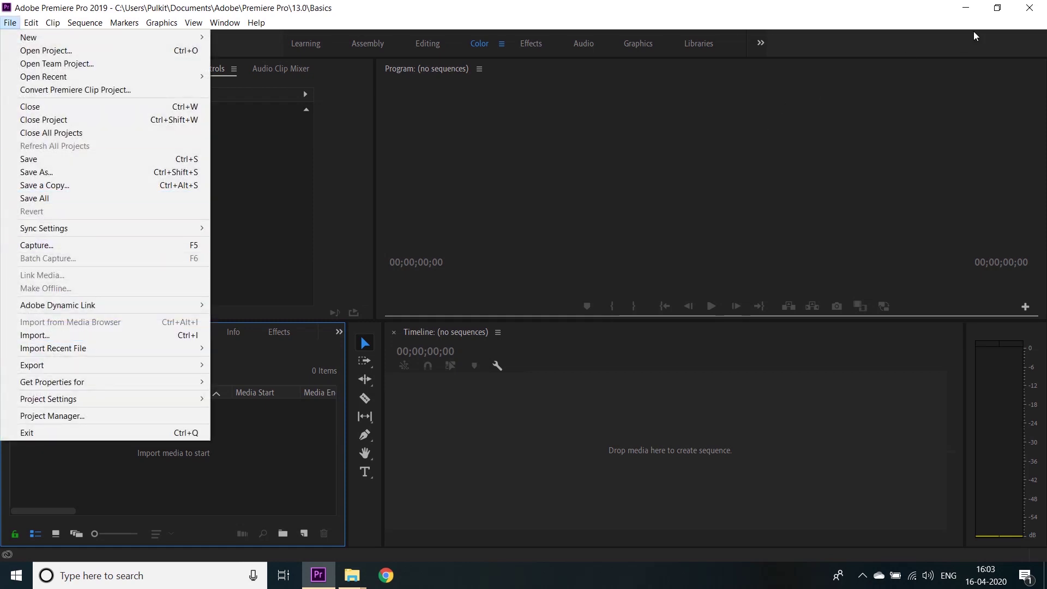
click(970, 7)
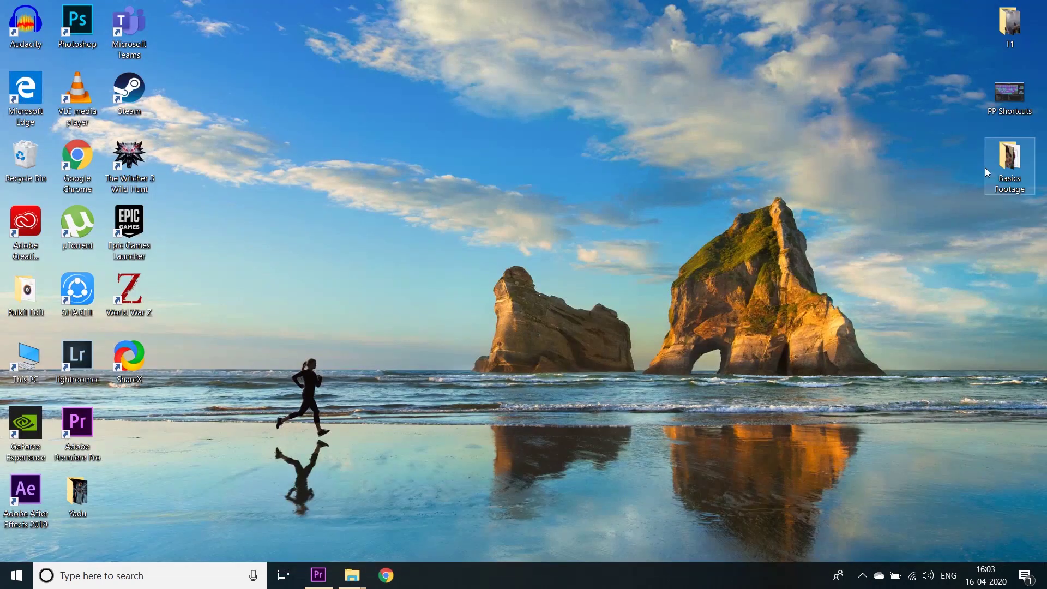
Select all 52 files in Basics Footage and drag them into the Basics Project panel
double_click(1015, 181)
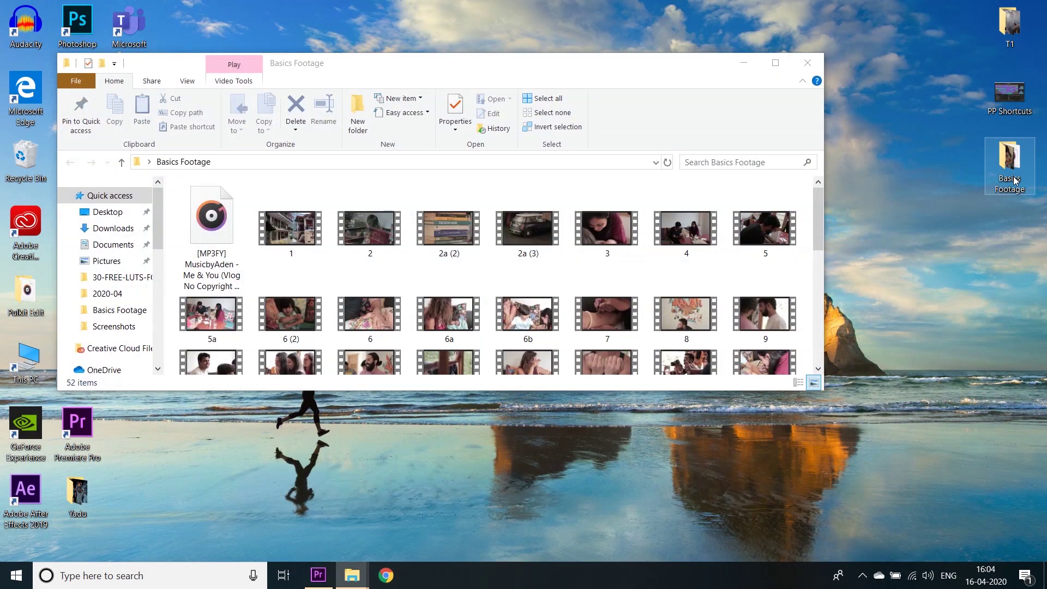
click(535, 186)
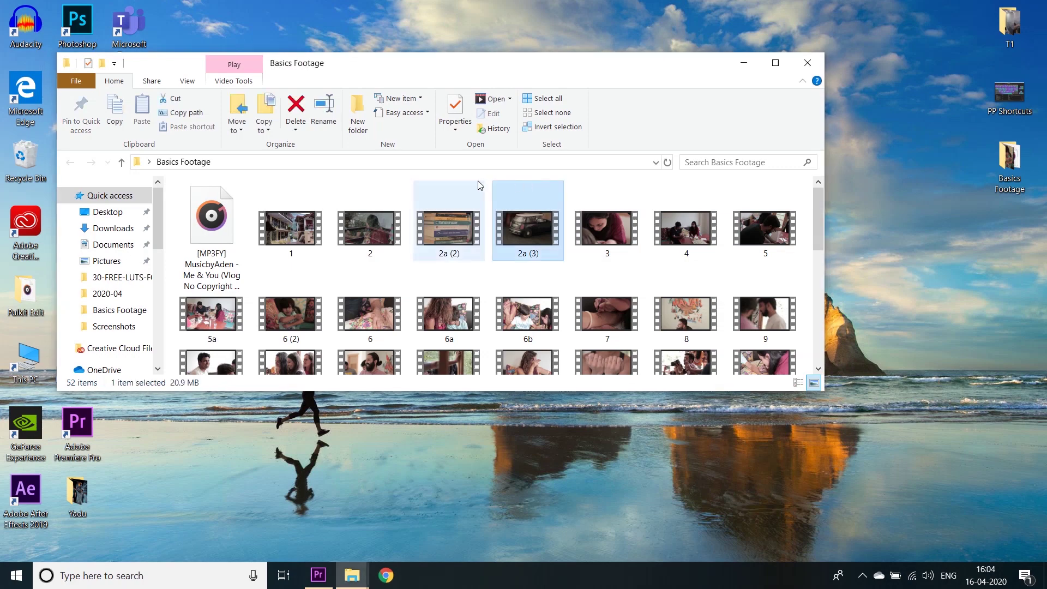
click(479, 182)
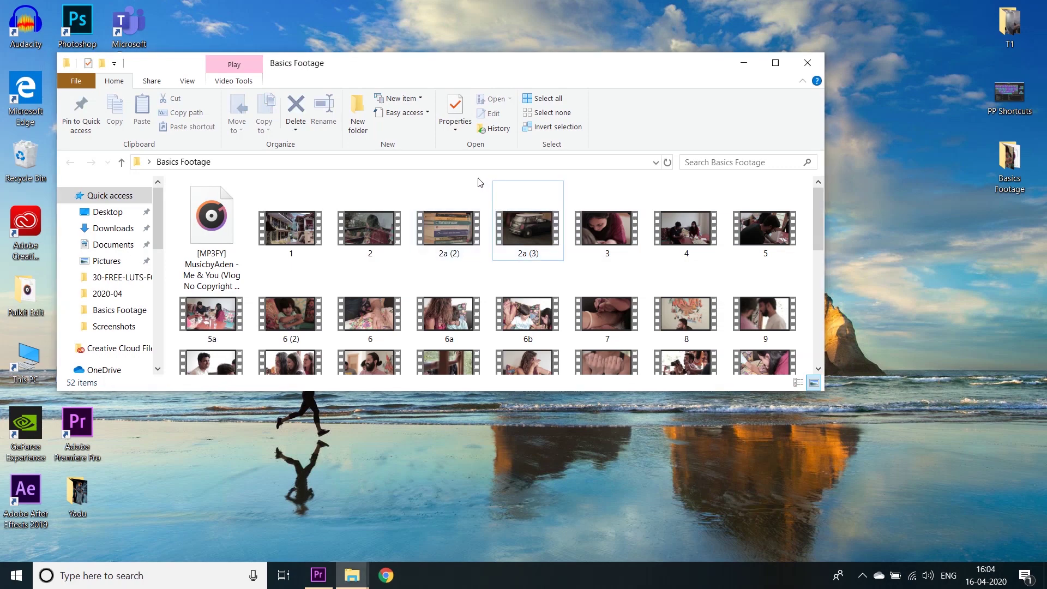
key(ctrl+a)
click(326, 571)
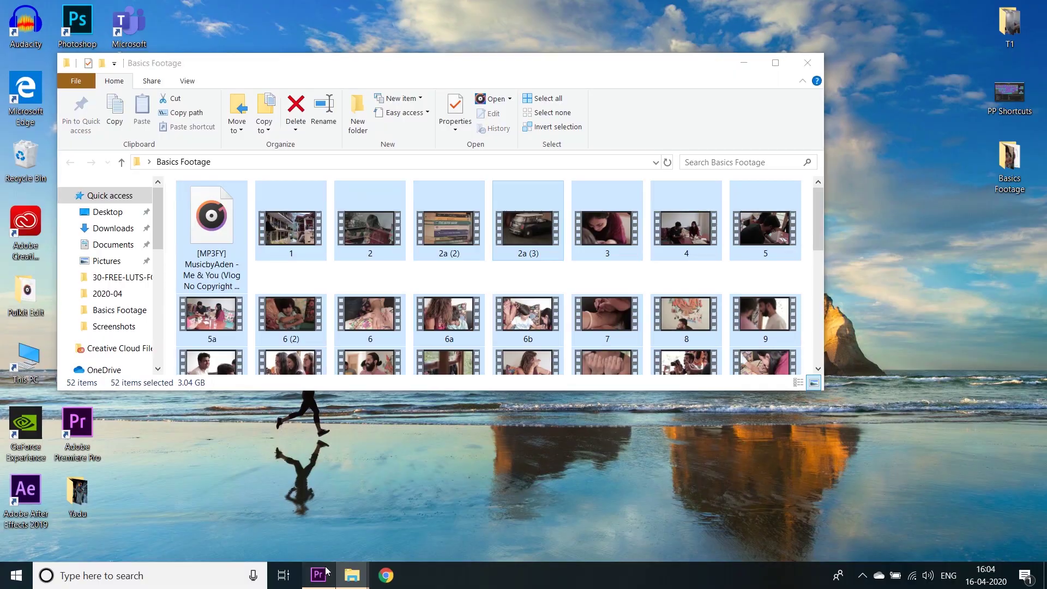
mouse_move(352, 576)
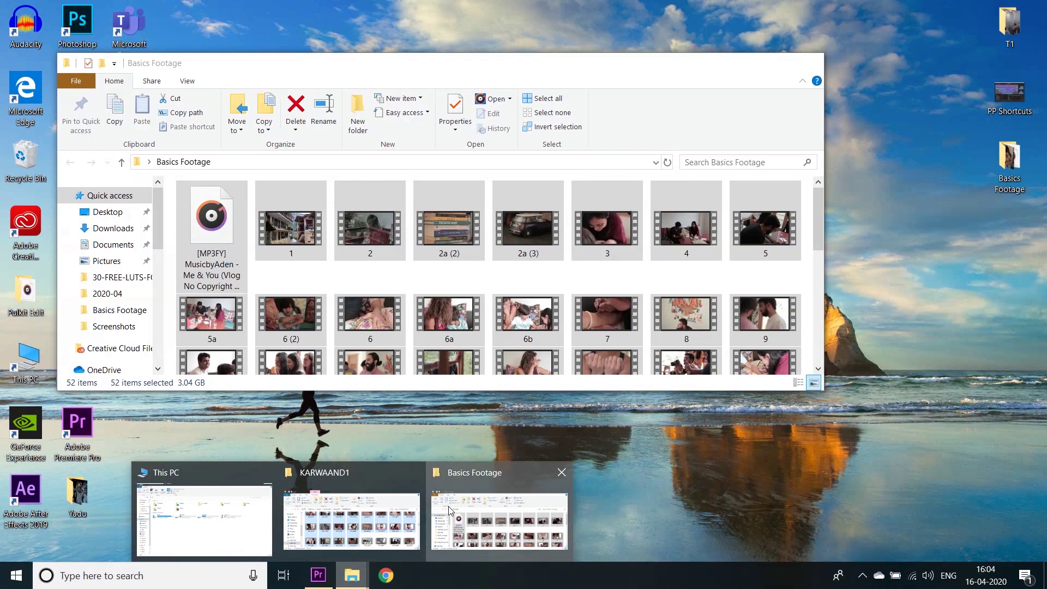
click(448, 510)
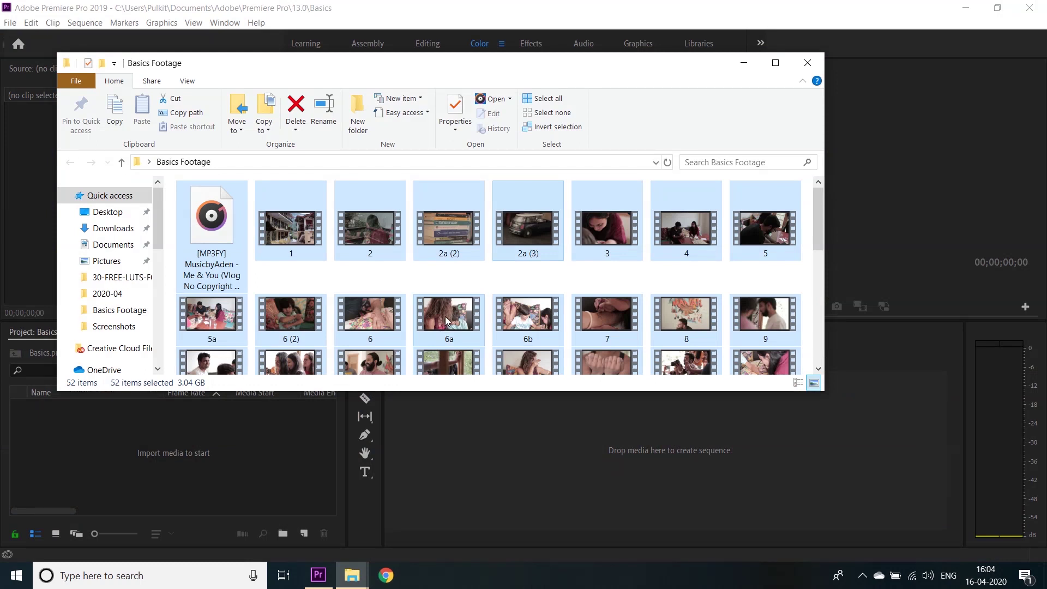
drag(448, 229, 239, 454)
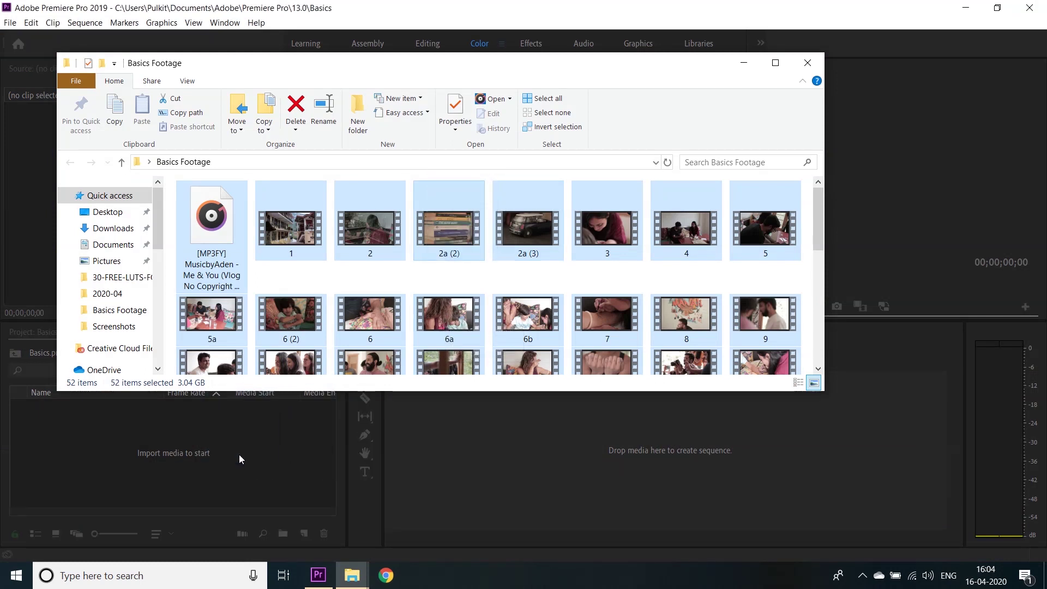
click(744, 4)
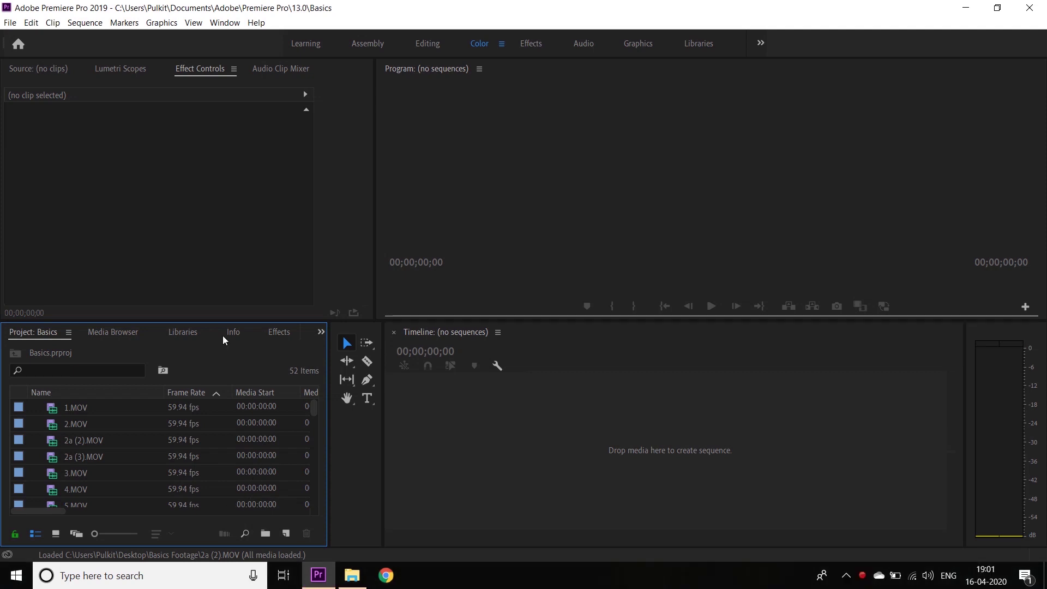
Search the Project panel for 'mp' and open the 'Me & You' track in the Source monitor
click(95, 368)
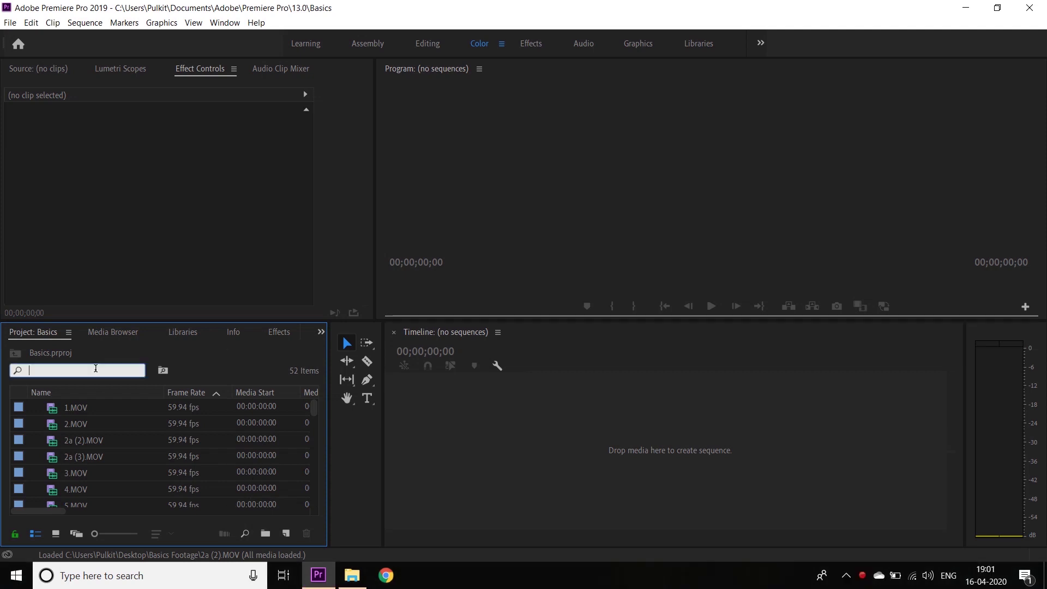
text(mp3)
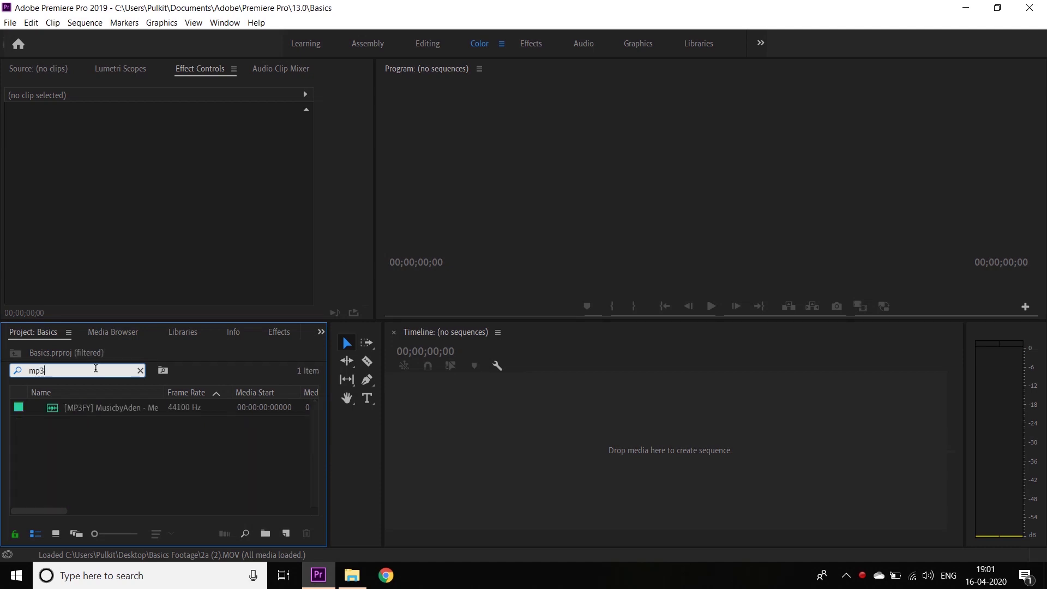
double_click(86, 406)
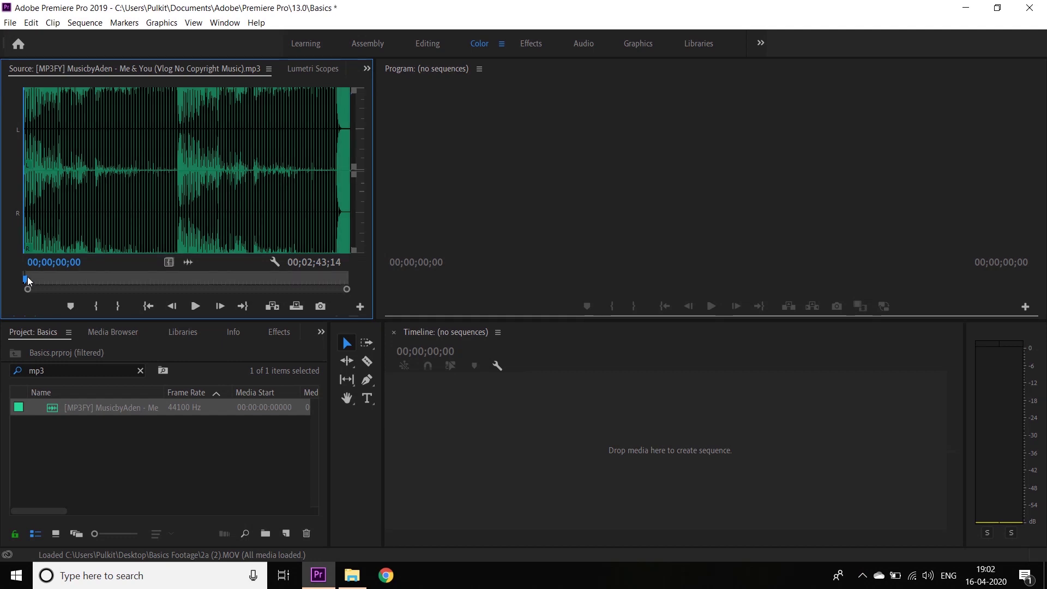
Set the music's Out point at 00;00;40;17 and drag the trimmed audio onto the empty timeline
drag(25, 278, 107, 279)
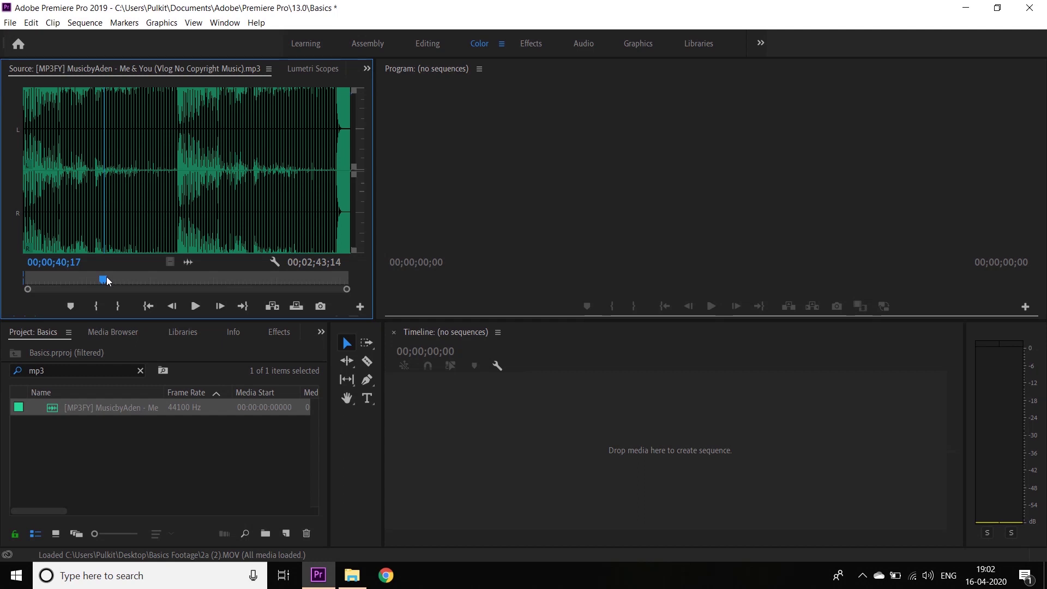
key(o)
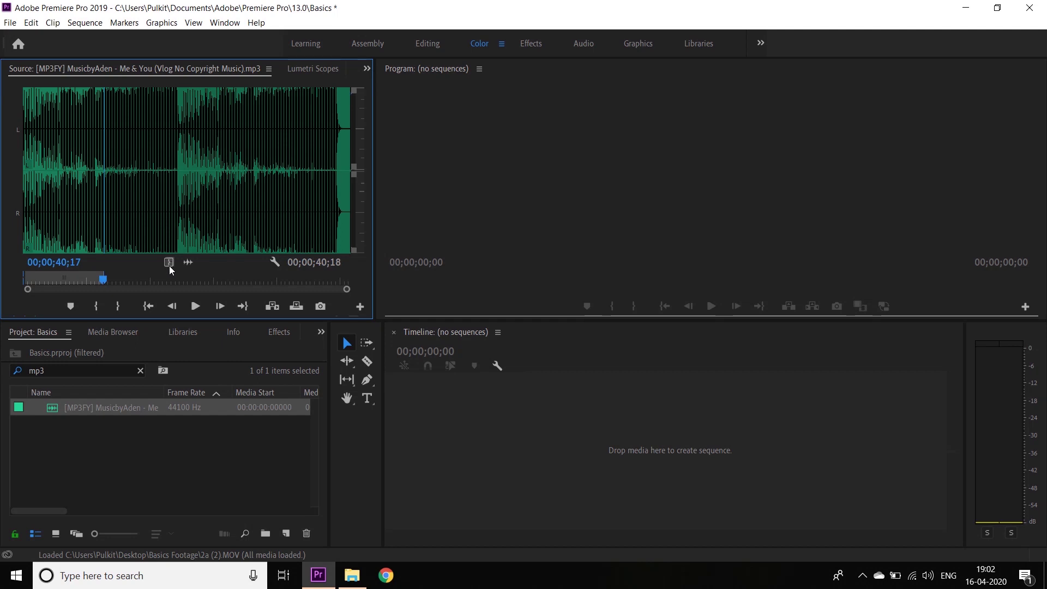
drag(186, 262, 486, 459)
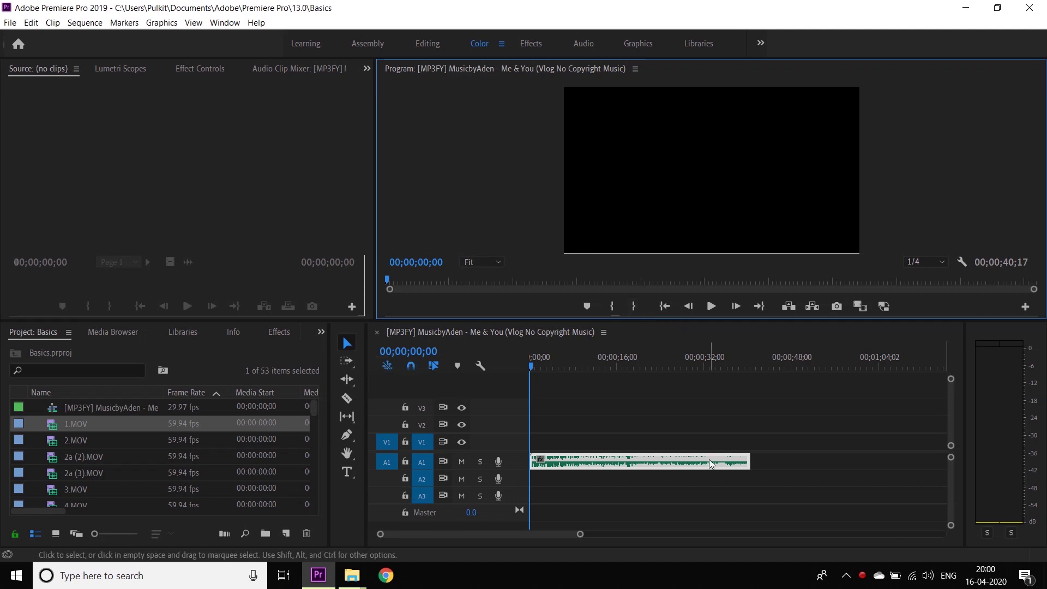
Try shifting the music on A1 and four Razor cuts at beats, then undo the cuts
mouse_move(686, 466)
mouse_down()
mouse_move(778, 493)
mouse_move(763, 469)
mouse_move(675, 458)
mouse_up()
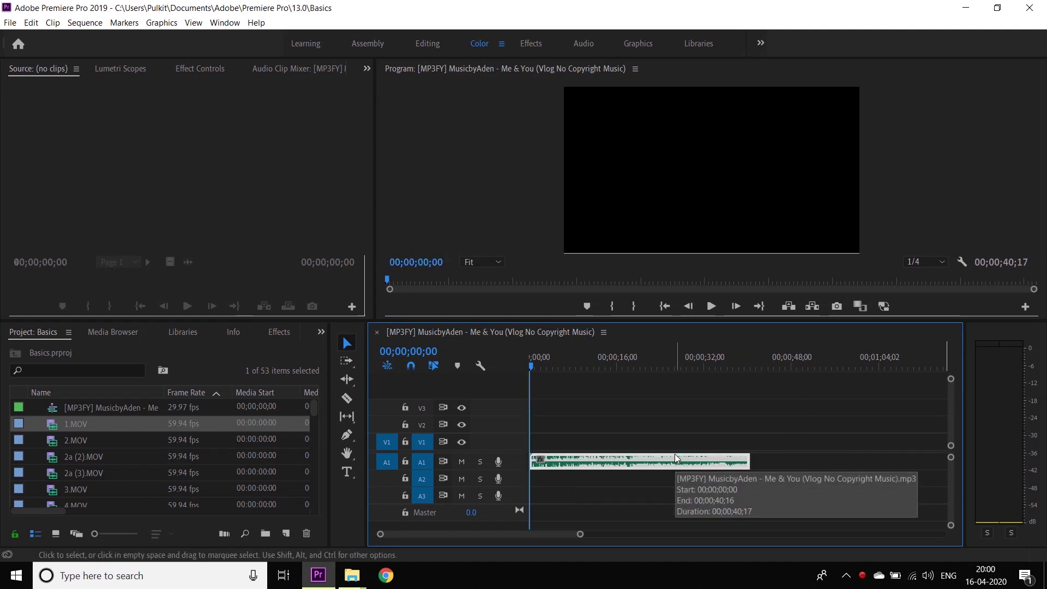
click(347, 398)
click(593, 462)
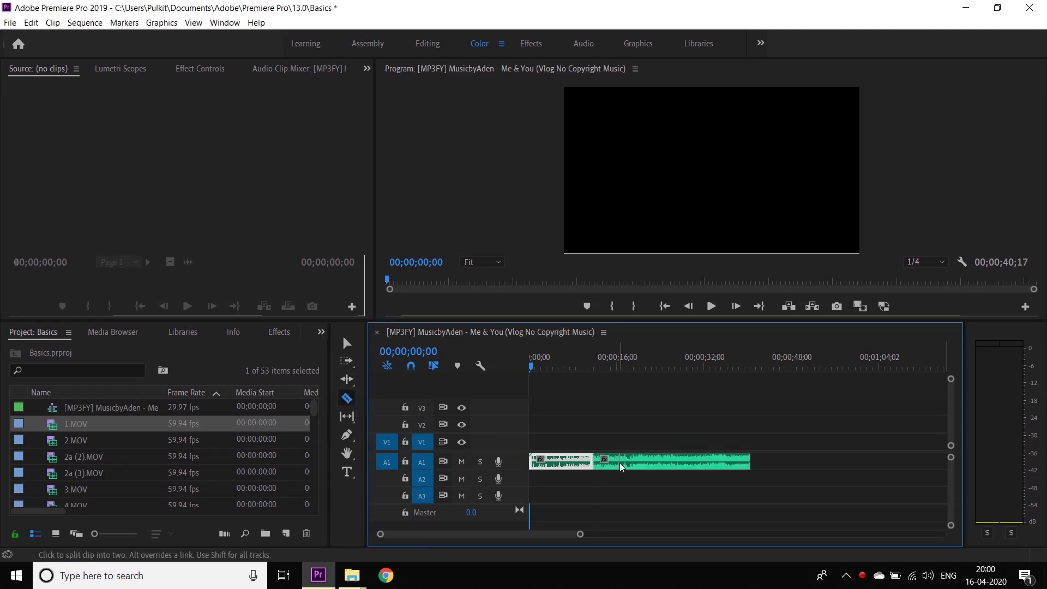
click(619, 462)
click(645, 462)
click(674, 462)
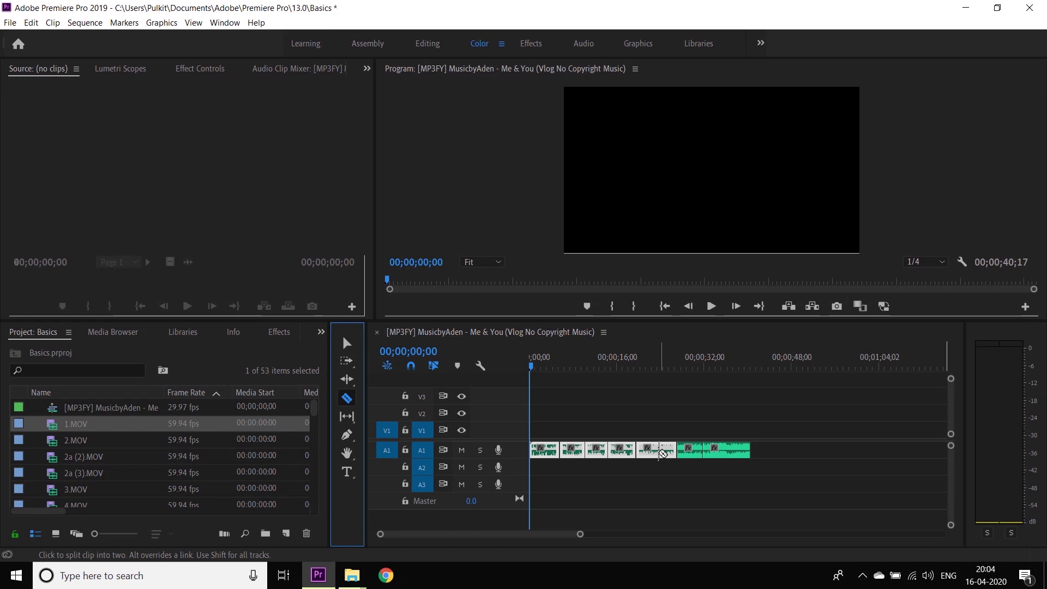
key(ctrl+z)
key(ctrl+z)
key(ctrl+z)
key(ctrl+z)
key(ctrl+z)
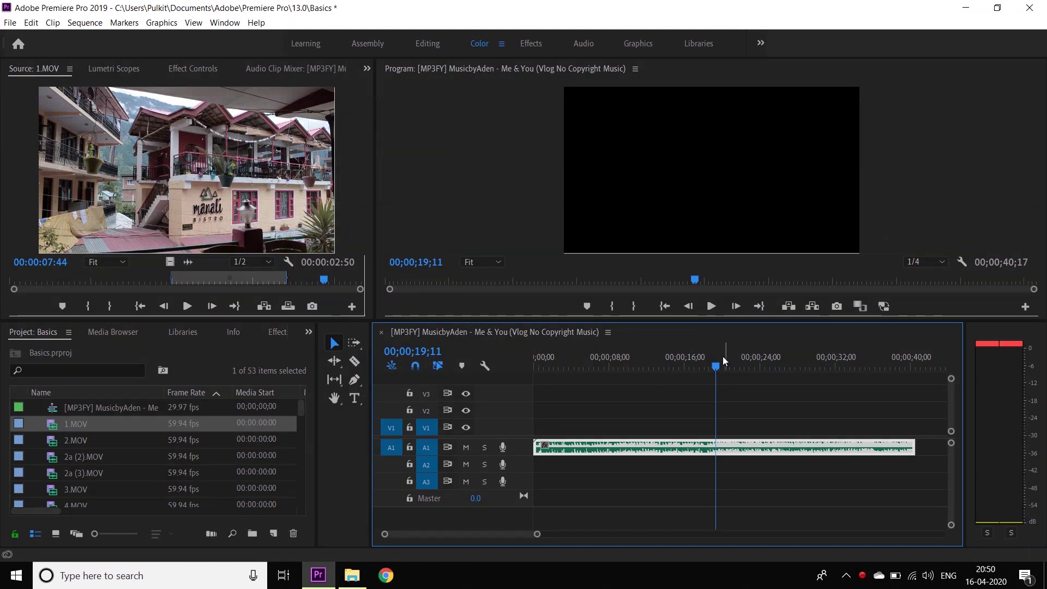
Return the playhead to 00;00;00;00 and play the 'Me & You' sequence
drag(716, 366, 524, 387)
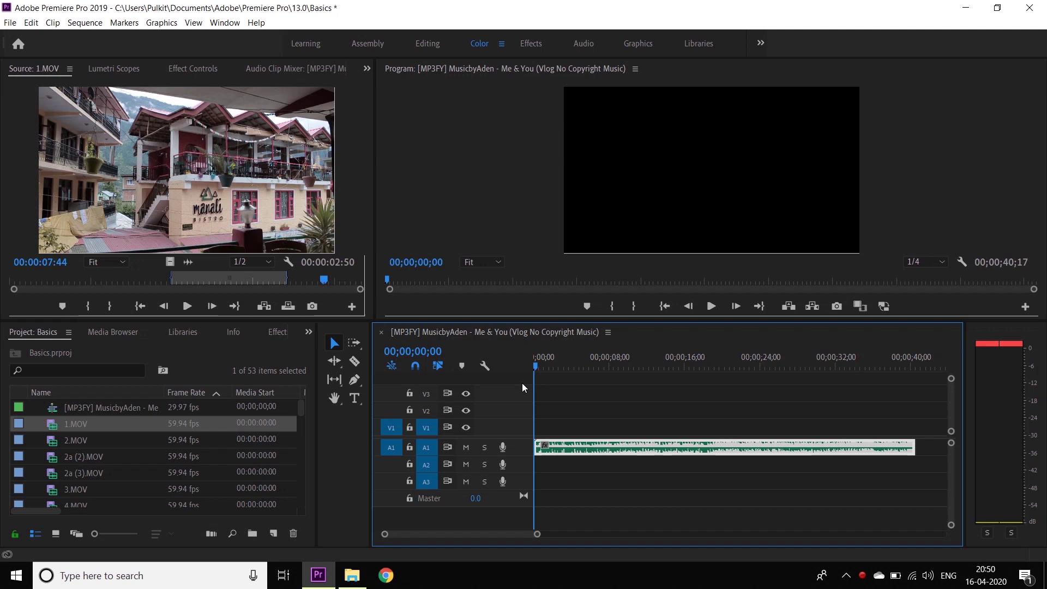
key(space)
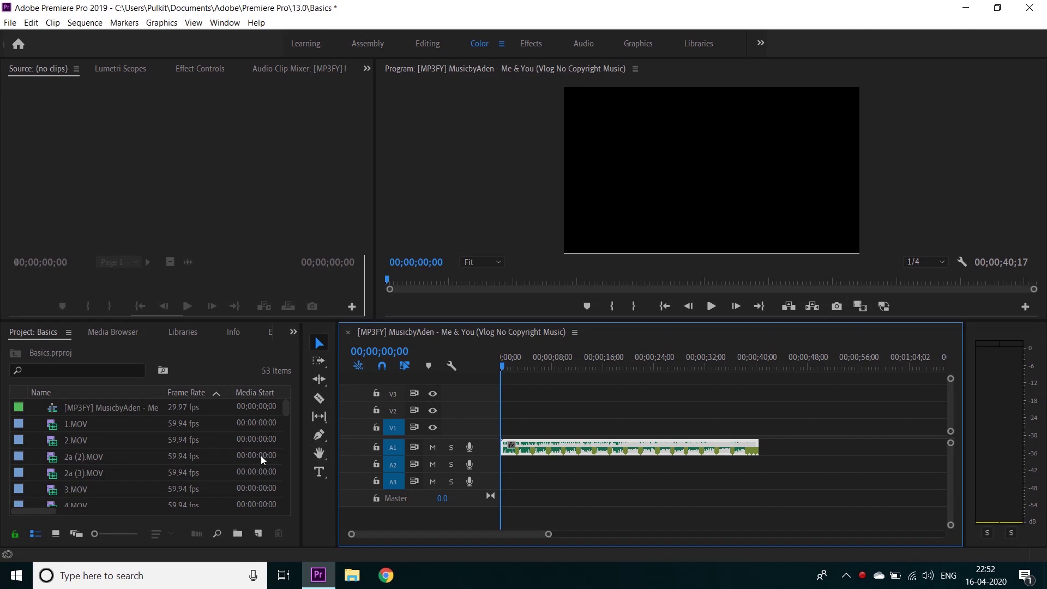
Place 1.MOV's video on V1 and shorten its end, zooming the timeline out
double_click(133, 427)
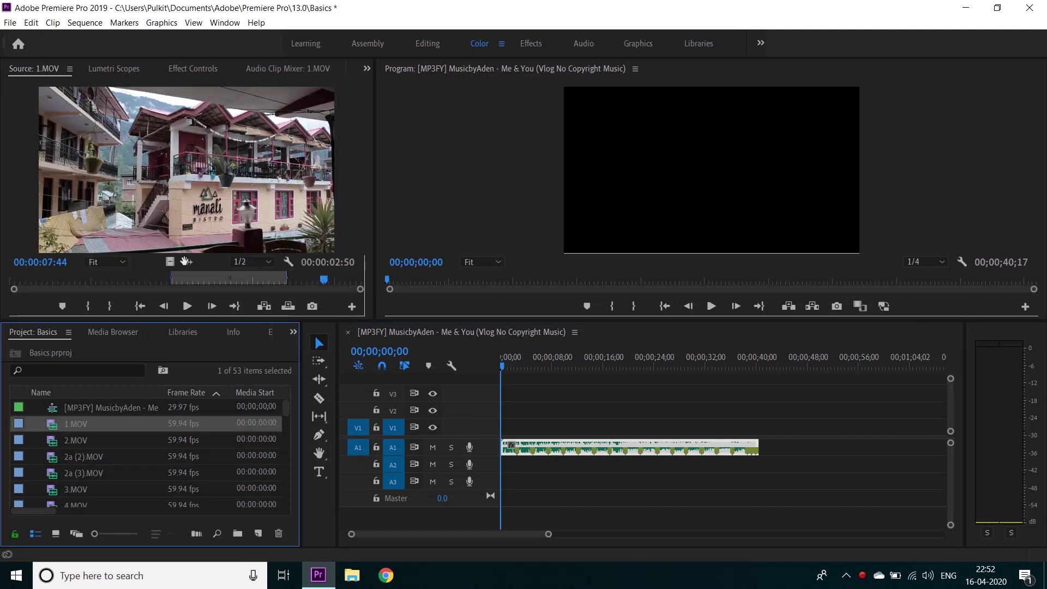
drag(170, 261, 510, 429)
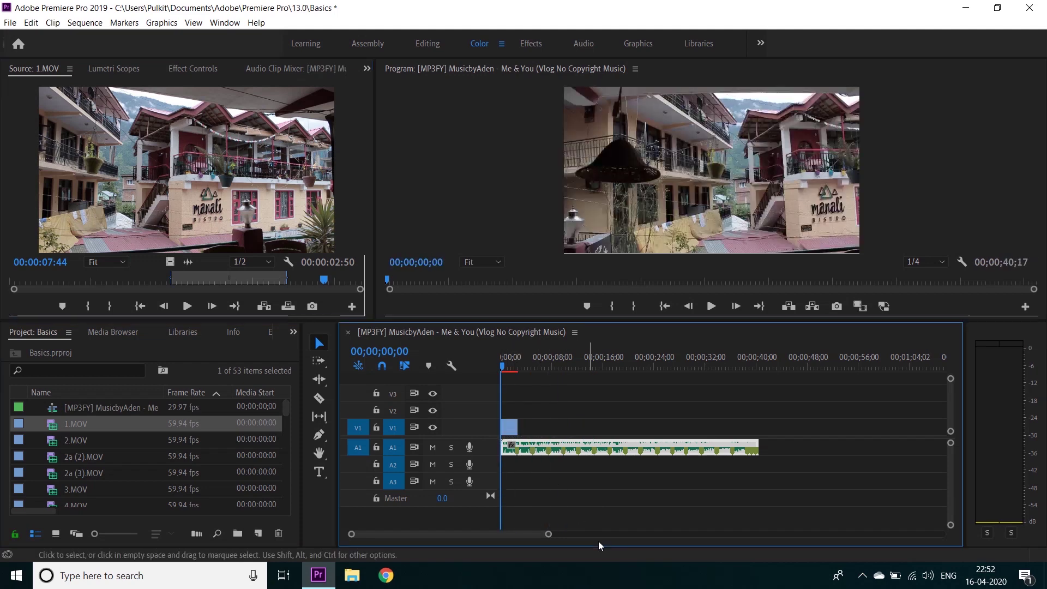
scroll(547, 535, up, 6)
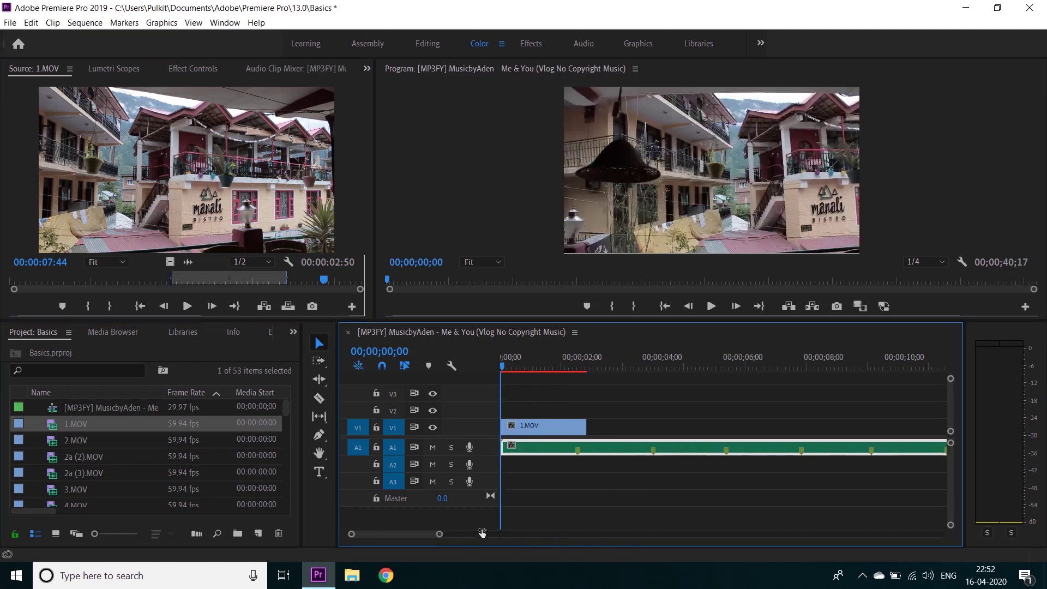
scroll(469, 533, down, 2)
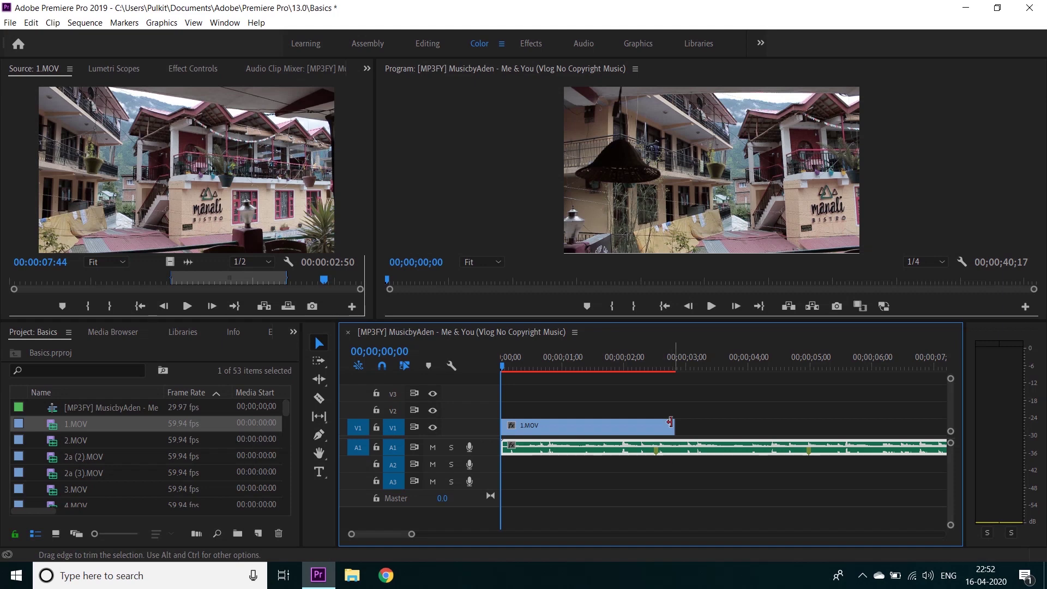
drag(671, 423, 654, 423)
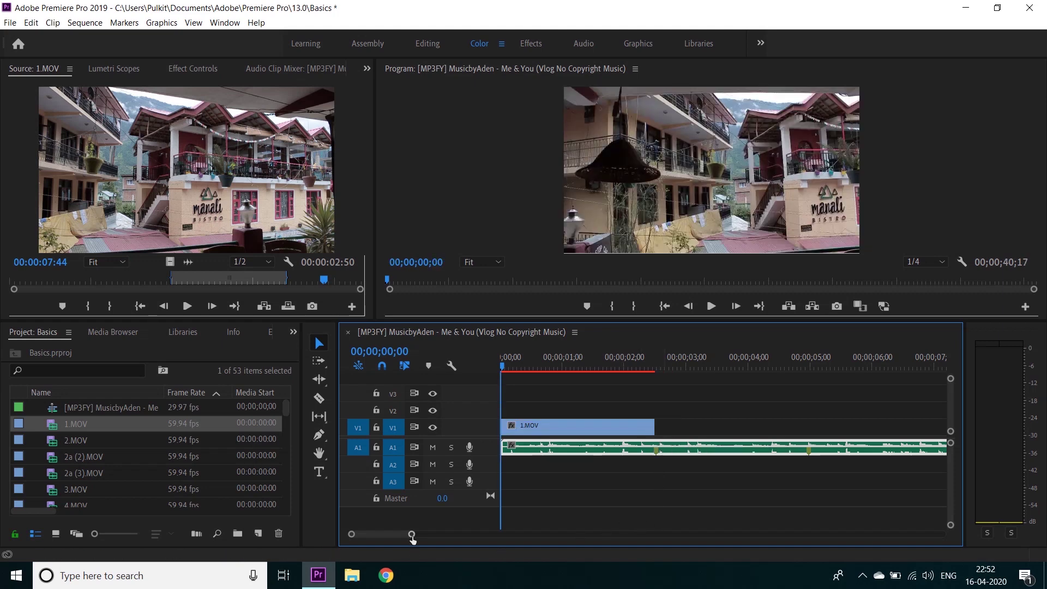
drag(412, 533, 480, 540)
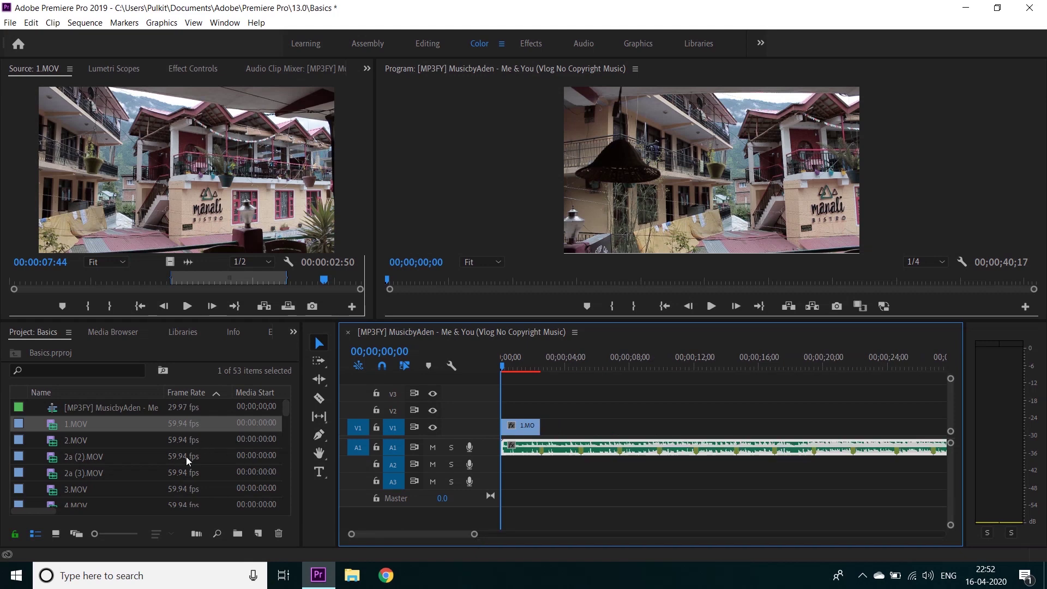
scroll(188, 462, down, 2)
scroll(188, 463, up, 2)
Add 2.MOV and 2a (2).MOV to V1 after 1.MOV
double_click(185, 440)
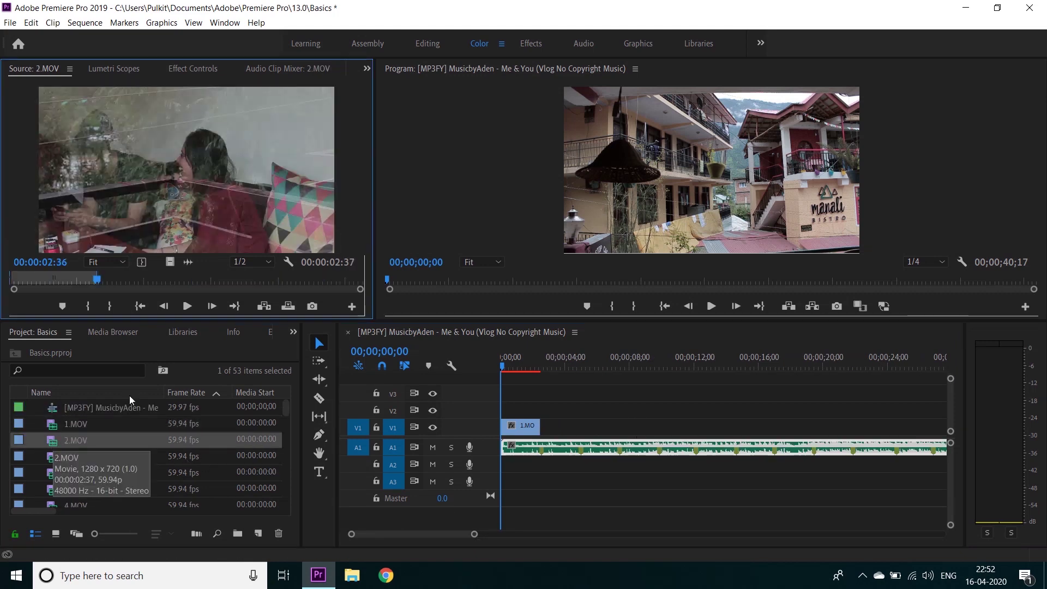
drag(185, 440, 551, 425)
key(equal)
key(equal)
double_click(84, 456)
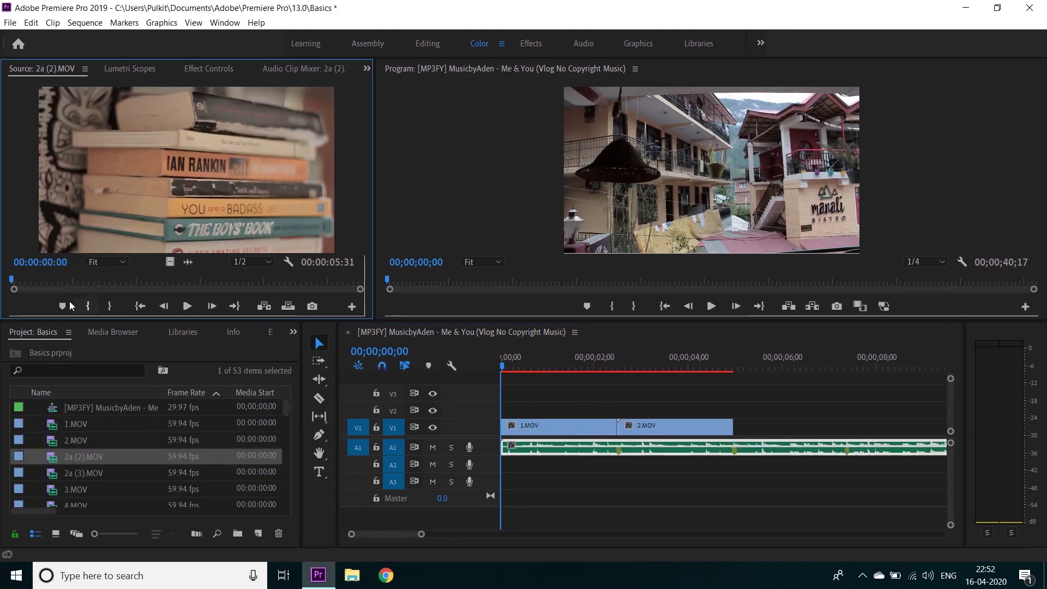
drag(220, 250, 790, 234)
key(minus)
key(minus)
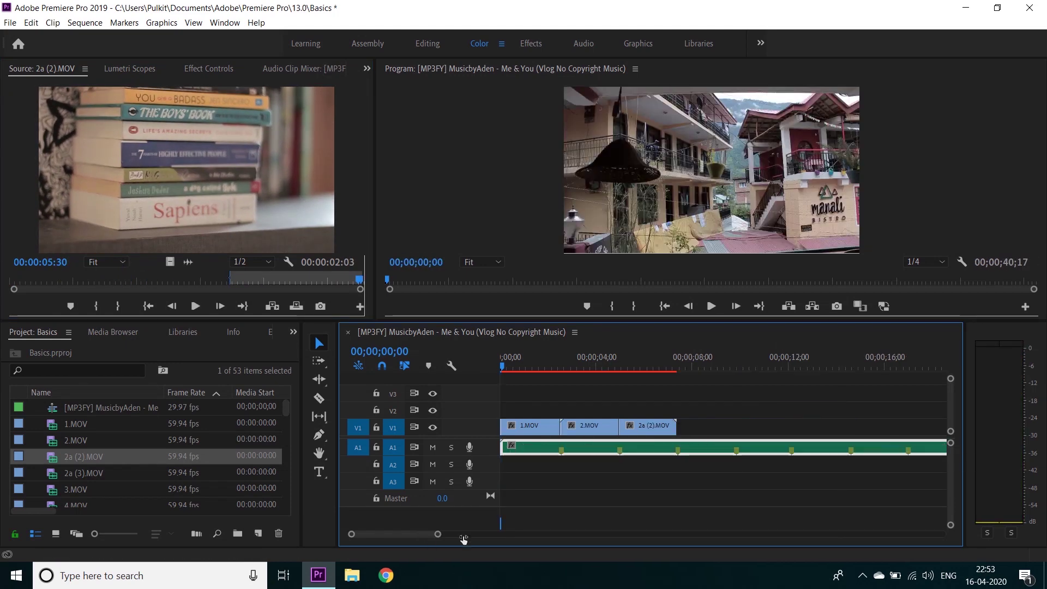
Mark In and Out points on 3.MOV and place that excerpt on V1
double_click(83, 489)
click(258, 280)
key(i)
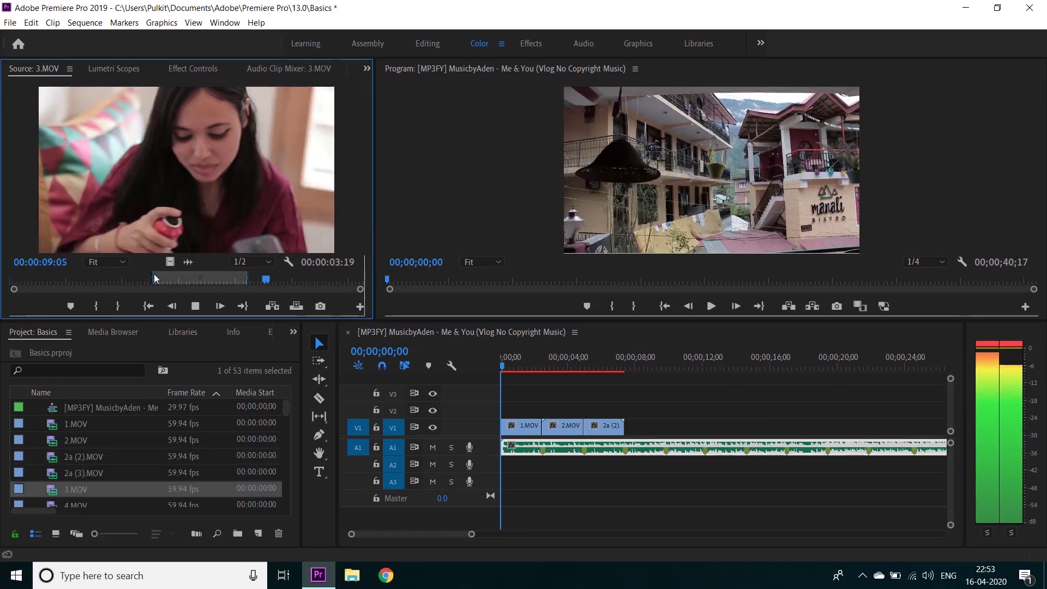
key(space)
key(o)
drag(185, 169, 649, 425)
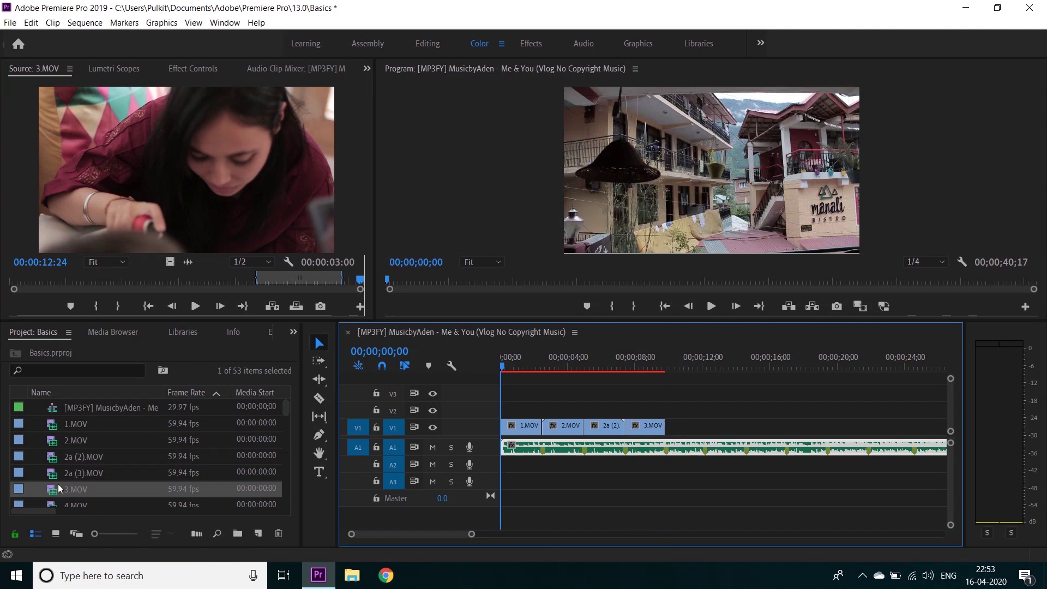
scroll(74, 444, down, 2)
Add 4.MOV to V1 after 3.MOV and play the cut back
double_click(75, 407)
key(space)
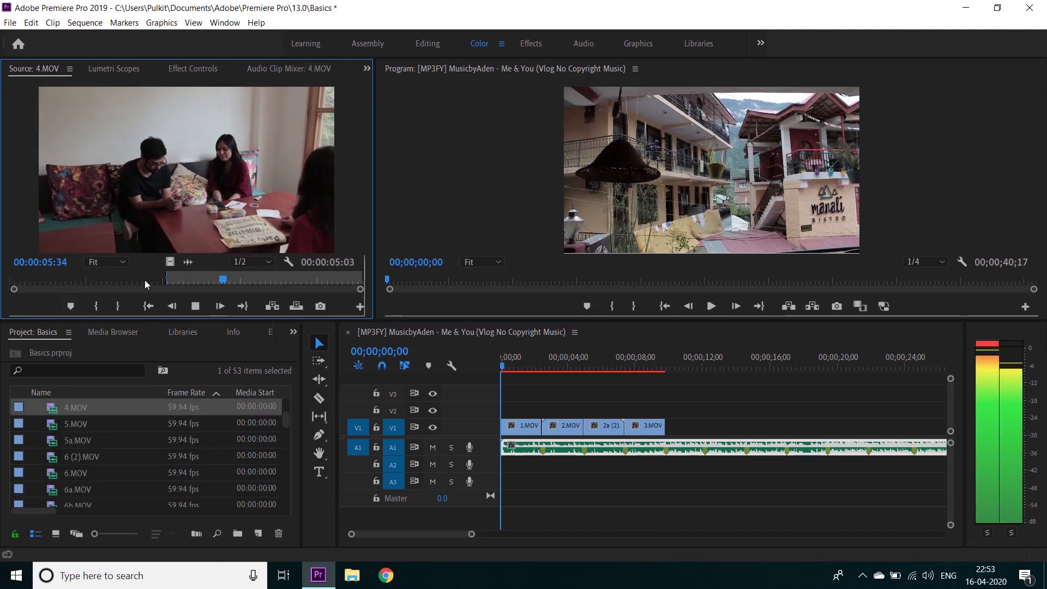
drag(185, 169, 730, 427)
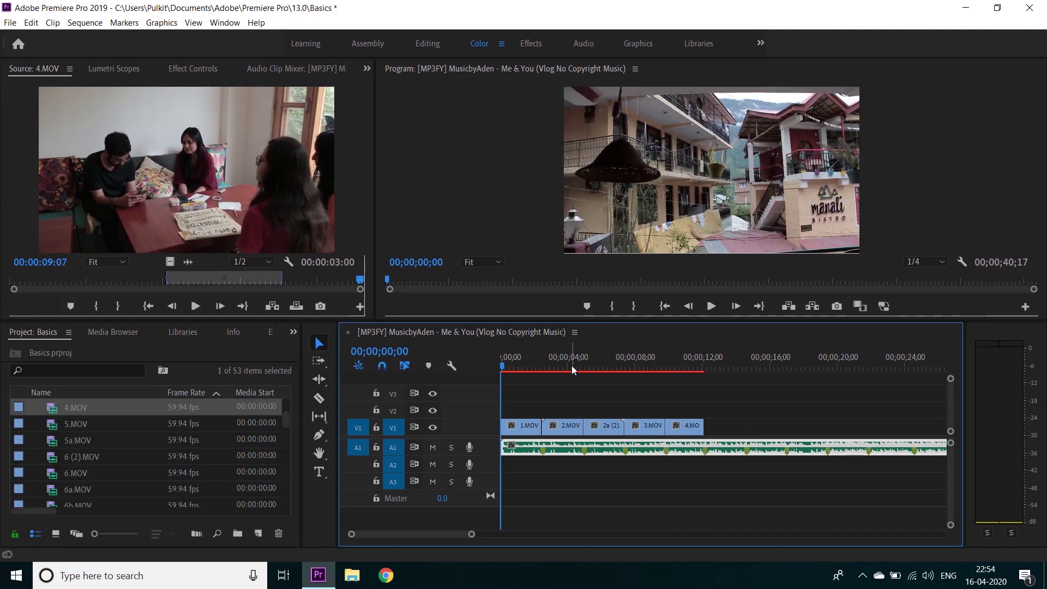
key(space)
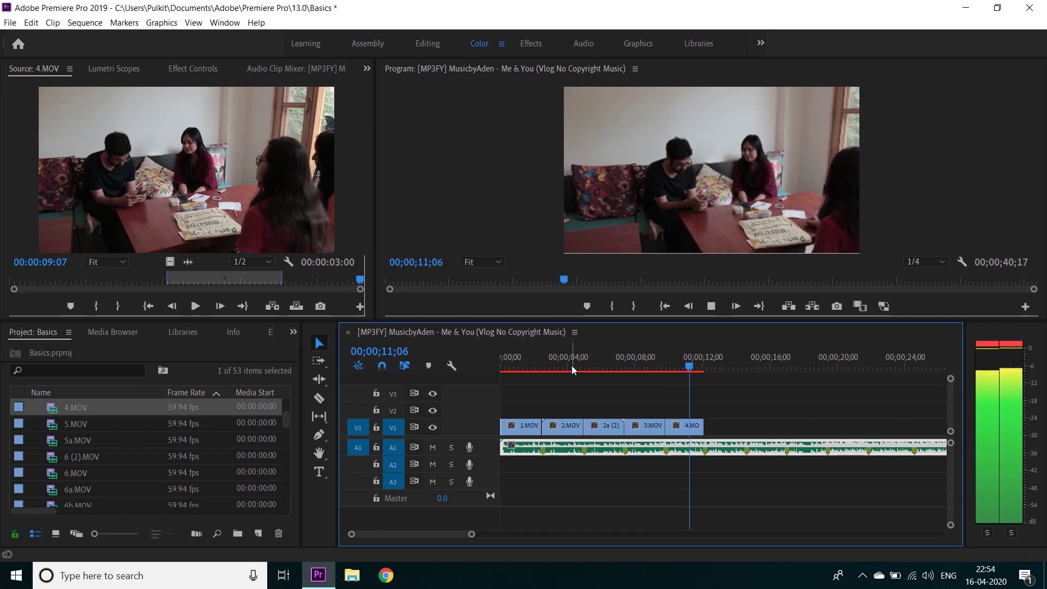
key(space)
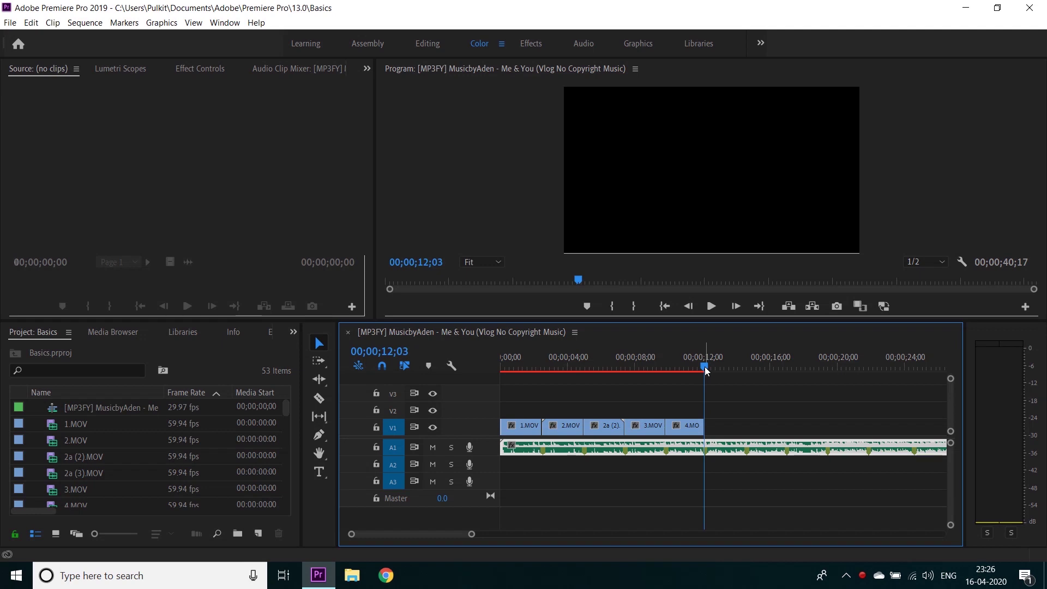
Mark In at the sequence start and Out at 4.MOV's end, then open H.264 Export Settings
drag(705, 370, 452, 402)
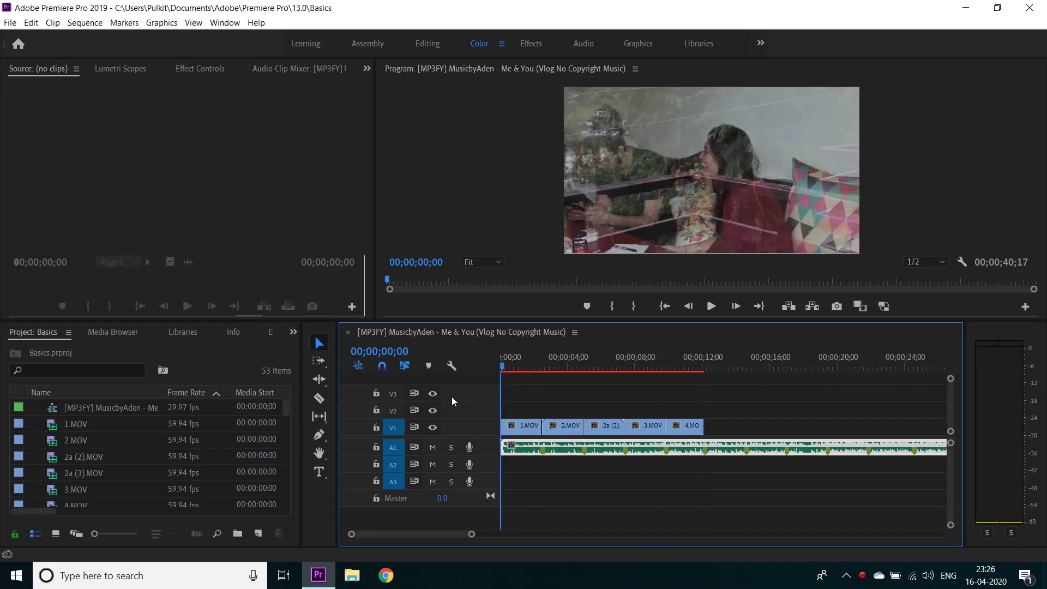
key(x)
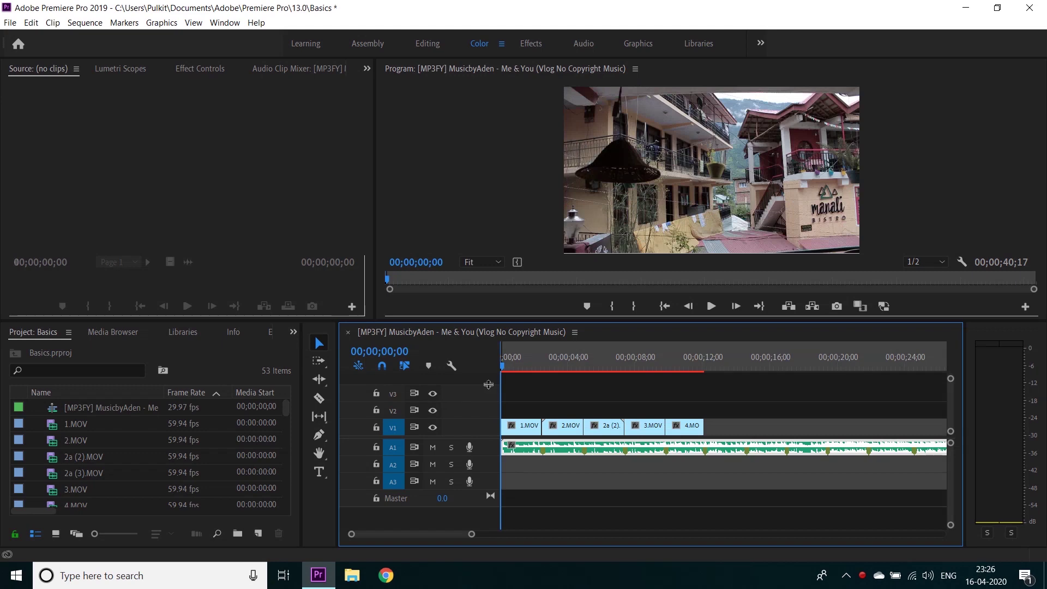
drag(504, 369, 707, 372)
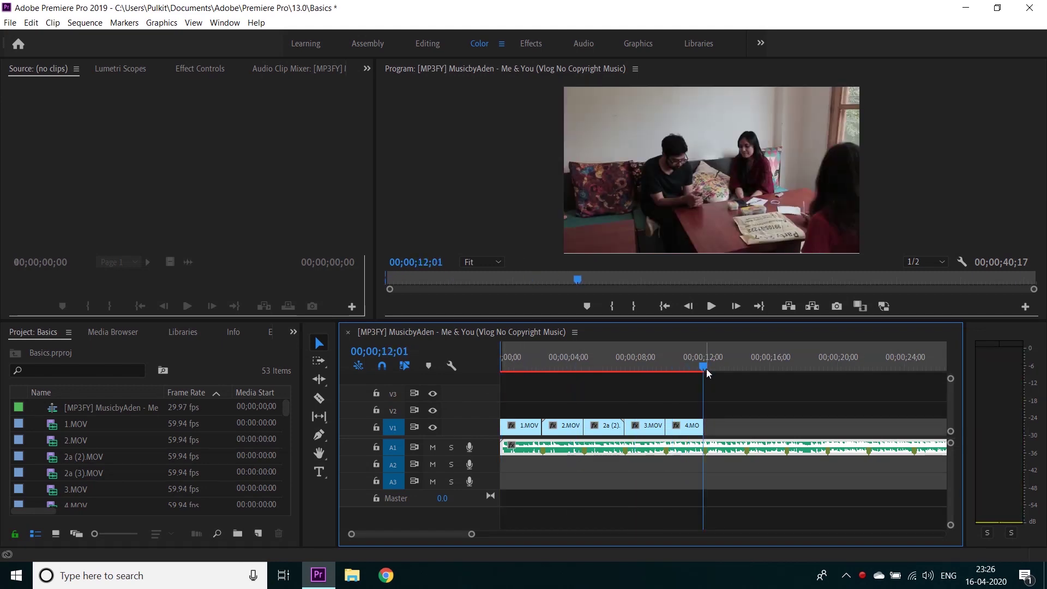
key(o)
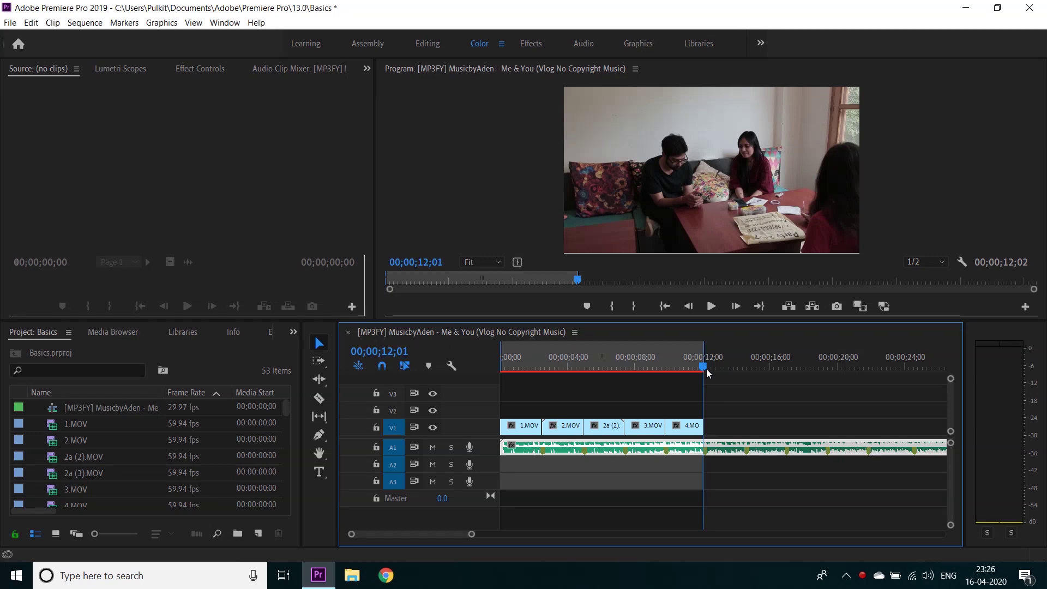
key(ctrl+m)
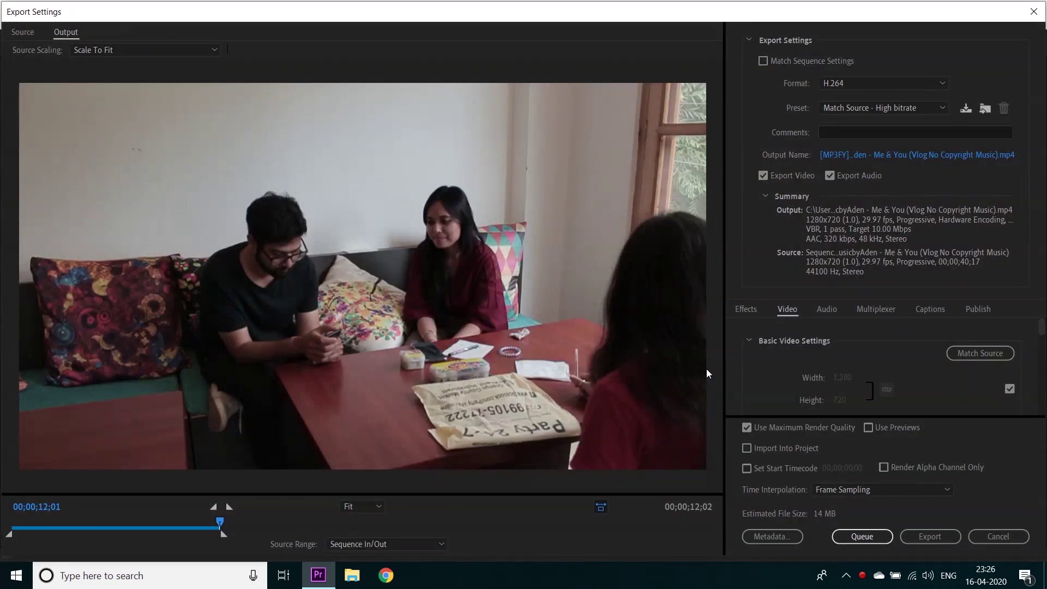
scroll(860, 319, down, 10)
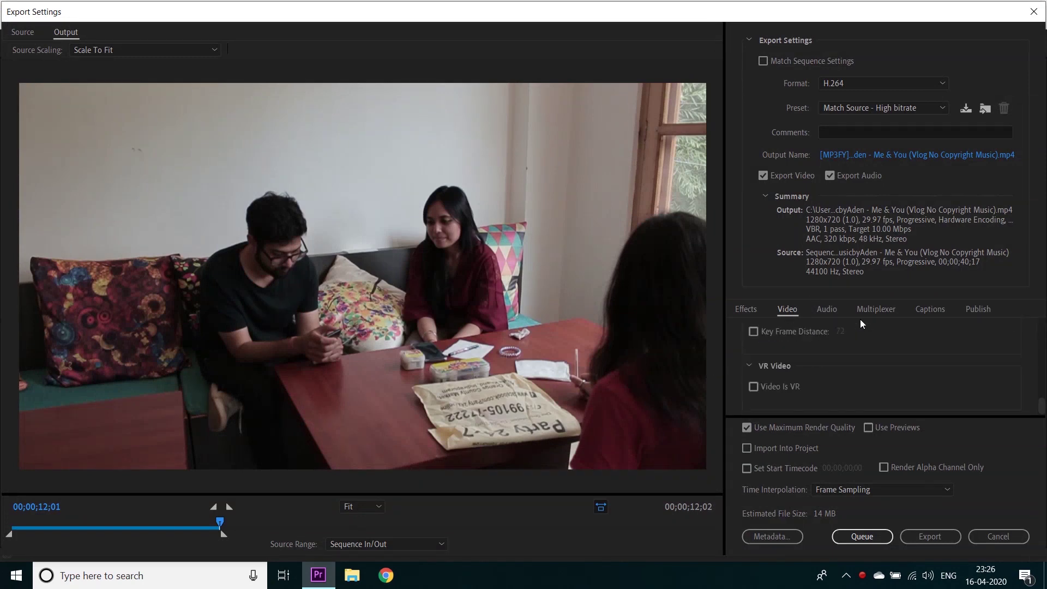
Export the sequence's 00;00;12;02 marked range of five clips as an H.264 mp4
click(922, 537)
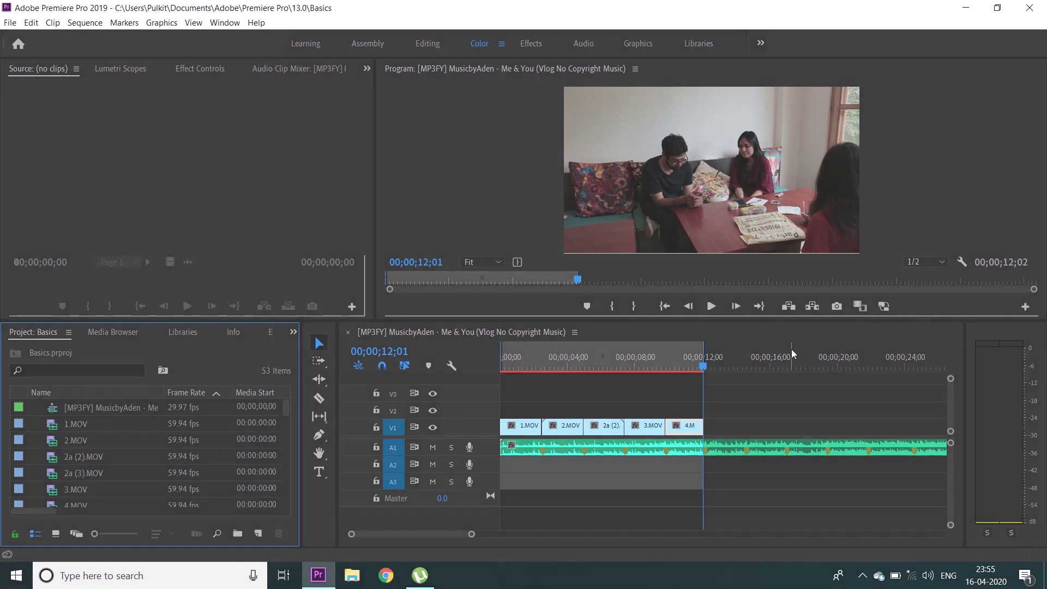